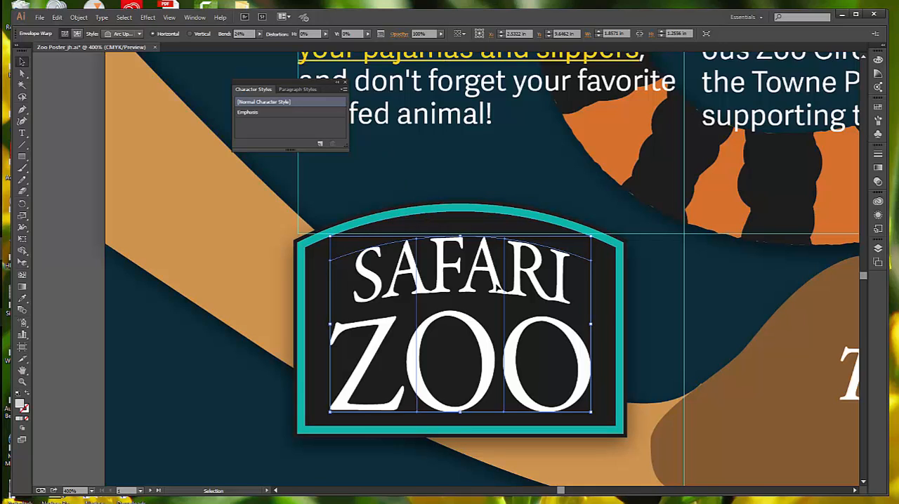
click(175, 20)
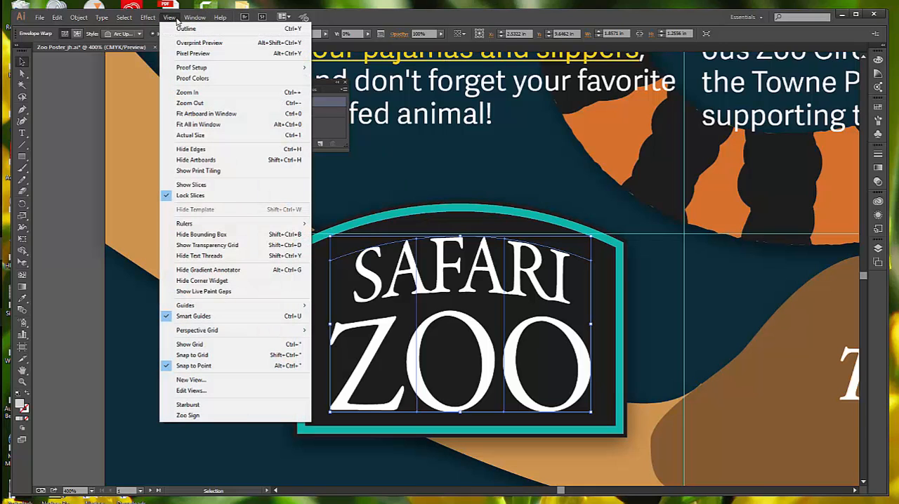
click(177, 21)
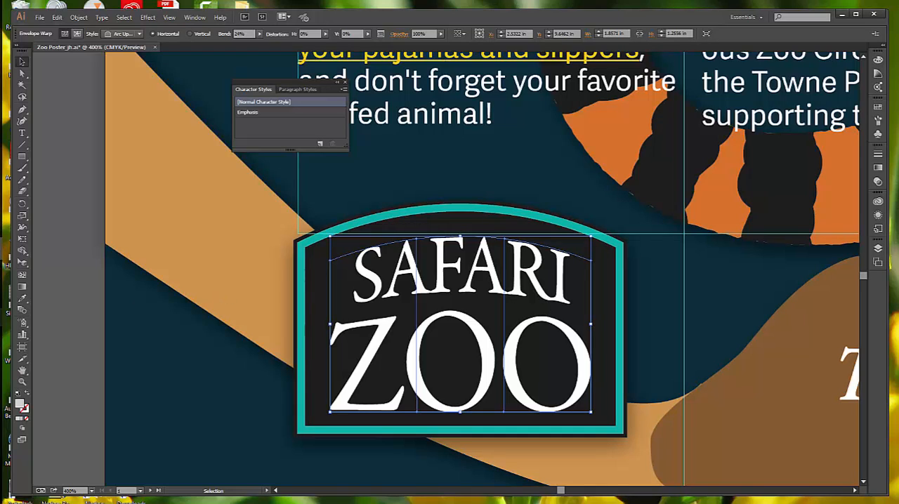
Step: Try to edit the warped SAFARI ZOO sign lettering directly with the Type tool
click(22, 133)
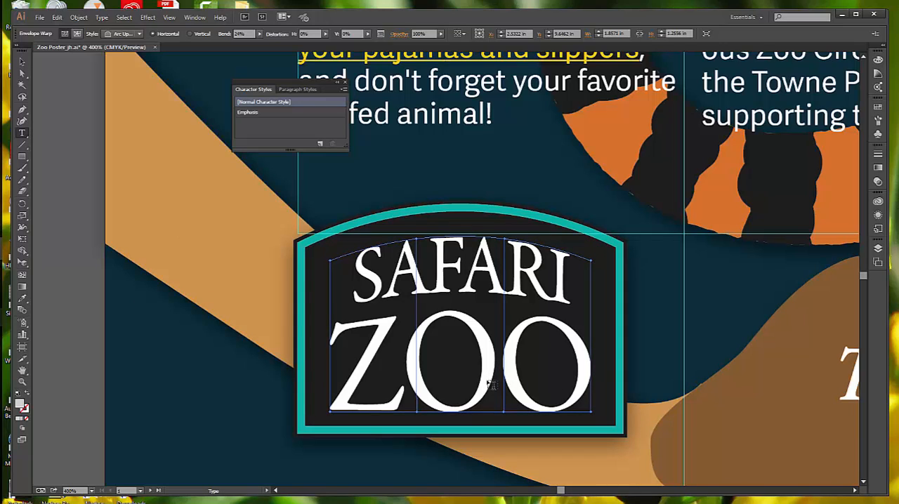
click(496, 289)
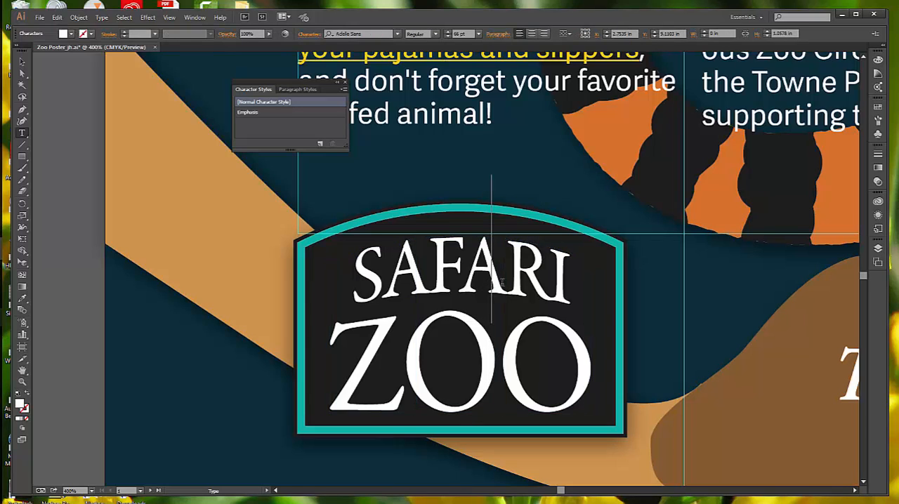
click(21, 62)
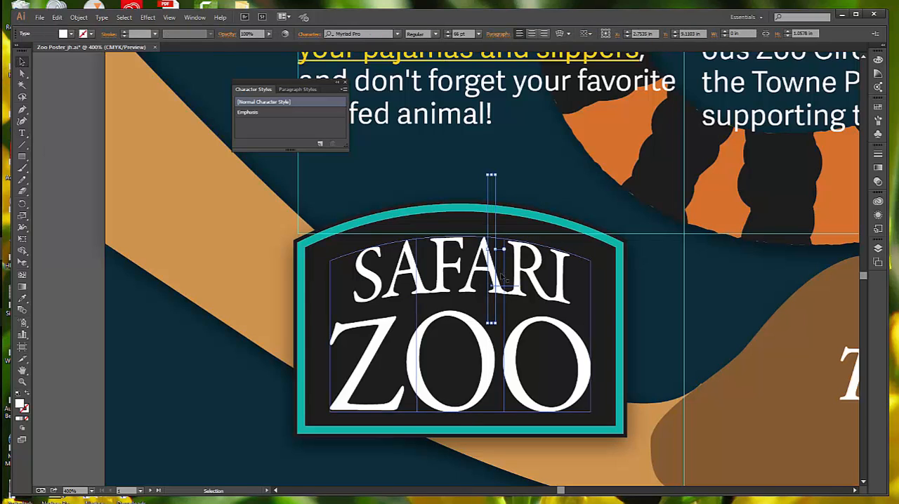
click(542, 293)
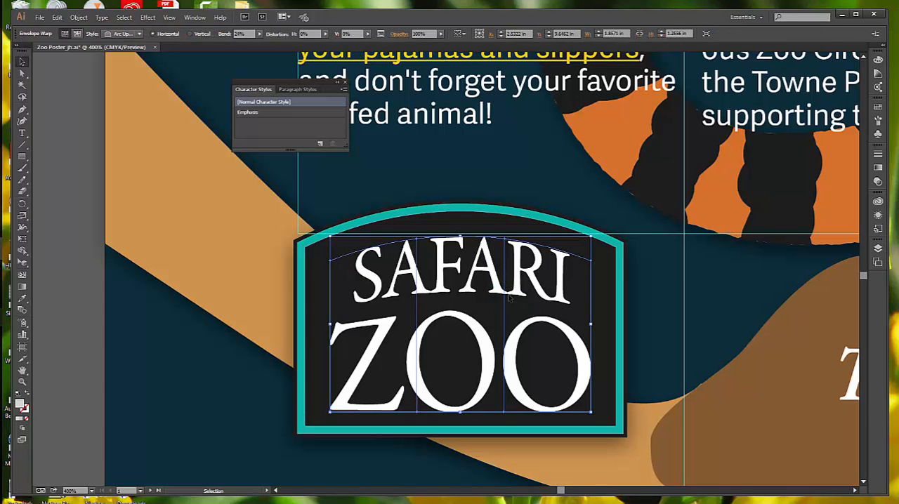
click(22, 133)
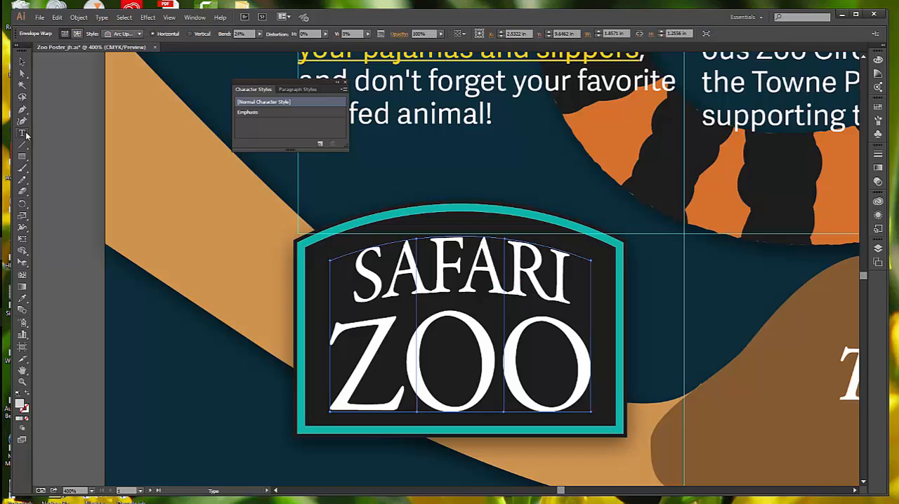
click(21, 63)
click(73, 149)
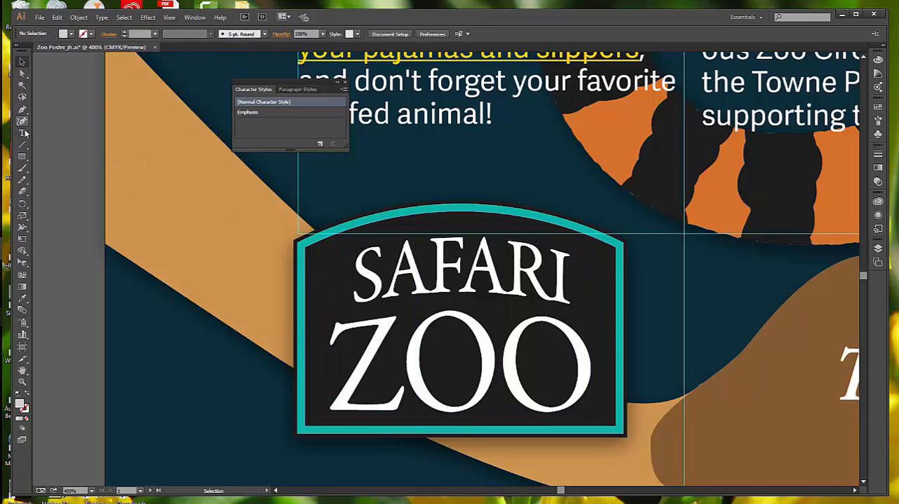
key(t)
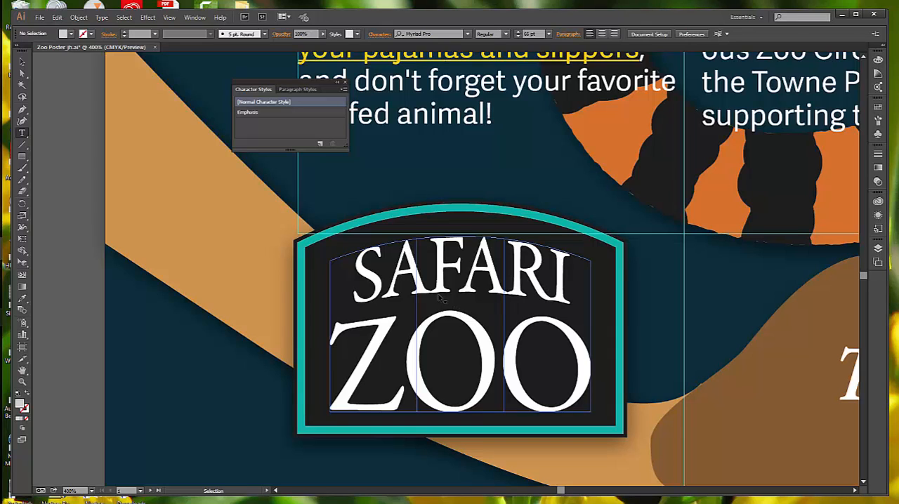
ctrl+click(441, 294)
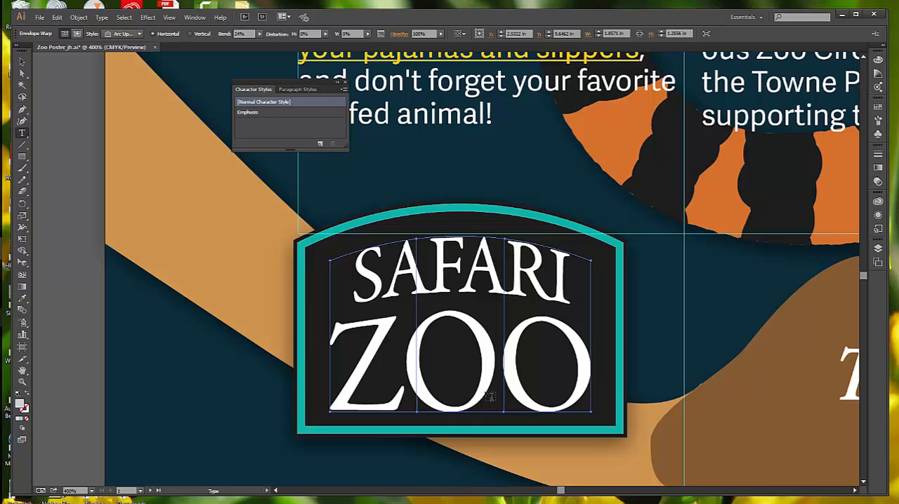
click(510, 372)
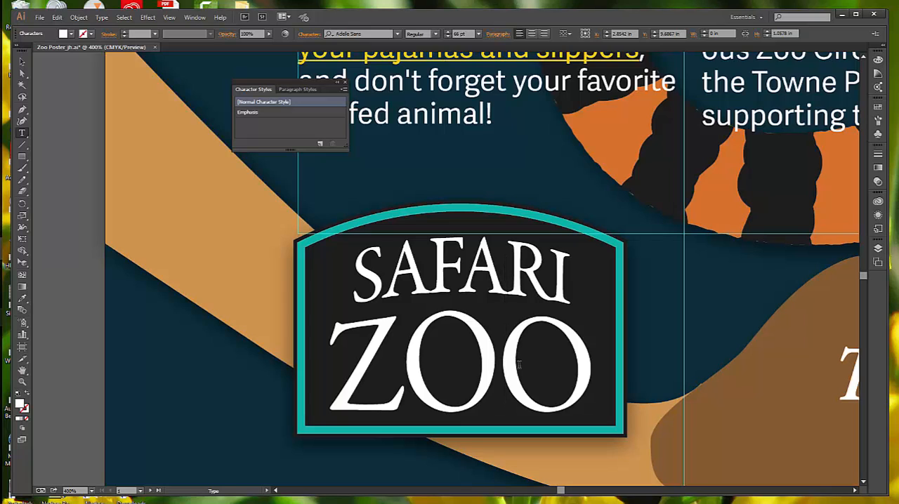
key(Escape)
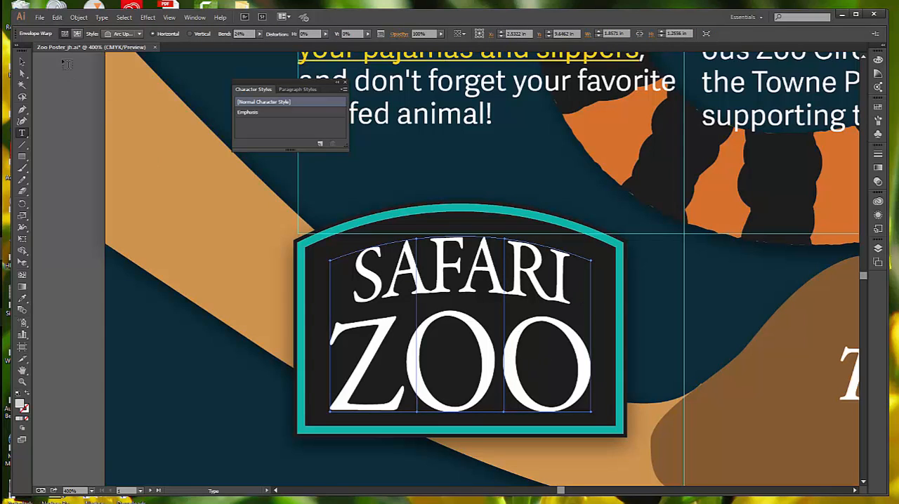
Step: Isolate the contents of the SAFARI ZOO envelope and start editing its text with the Type tool
click(23, 62)
double_click(445, 282)
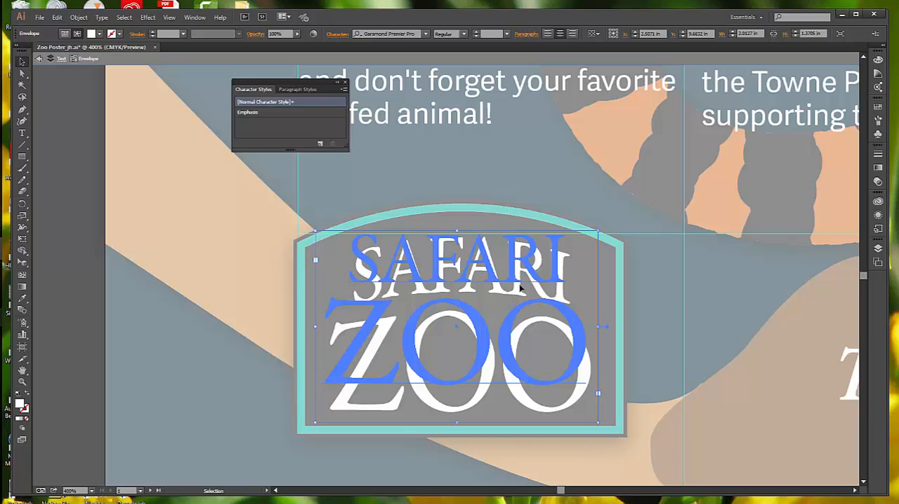
double_click(491, 325)
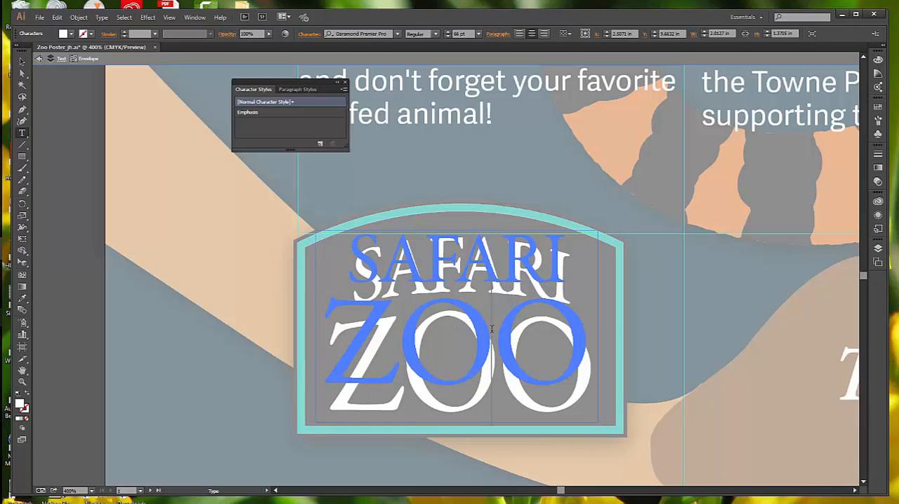
drag(492, 326, 413, 329)
drag(331, 331, 563, 329)
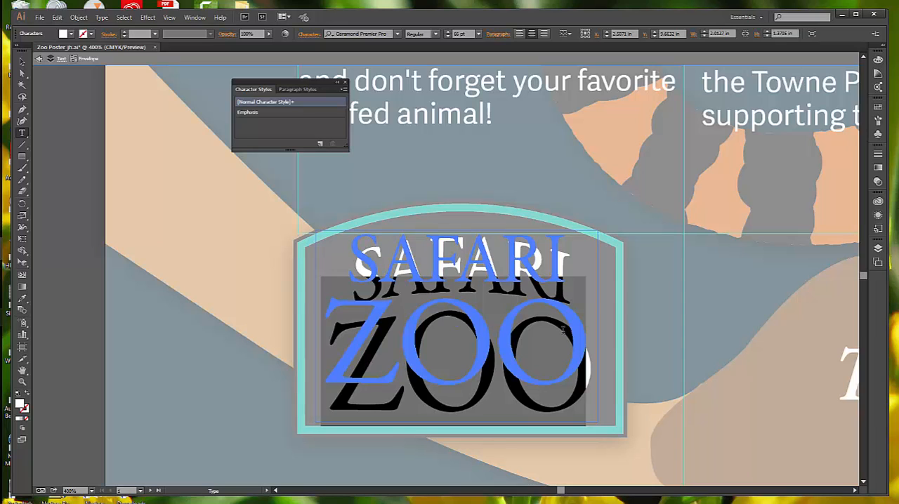
Step: Replace the word SAFARI in the sign text with "animal" and keep ZOO on its own line below
click(511, 258)
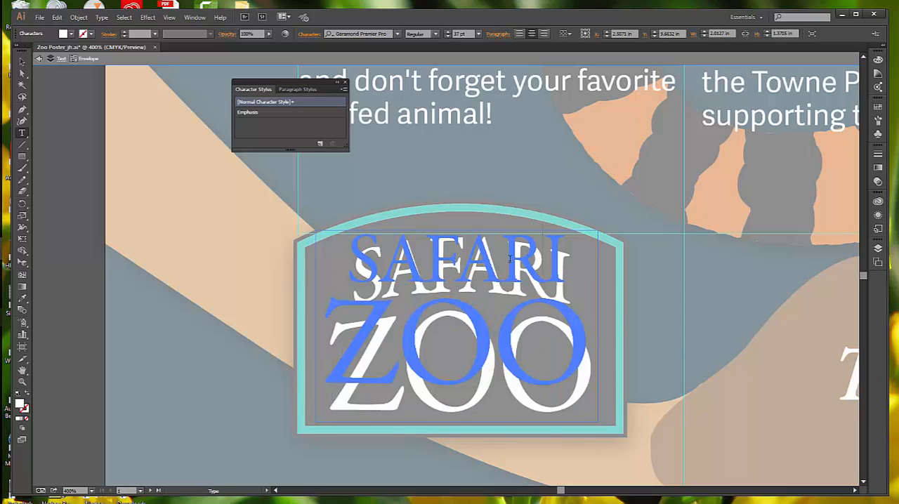
drag(569, 252, 341, 253)
click(342, 253)
key(ctrl+a)
click(455, 245)
double_click(456, 245)
triple_click(456, 246)
double_click(455, 245)
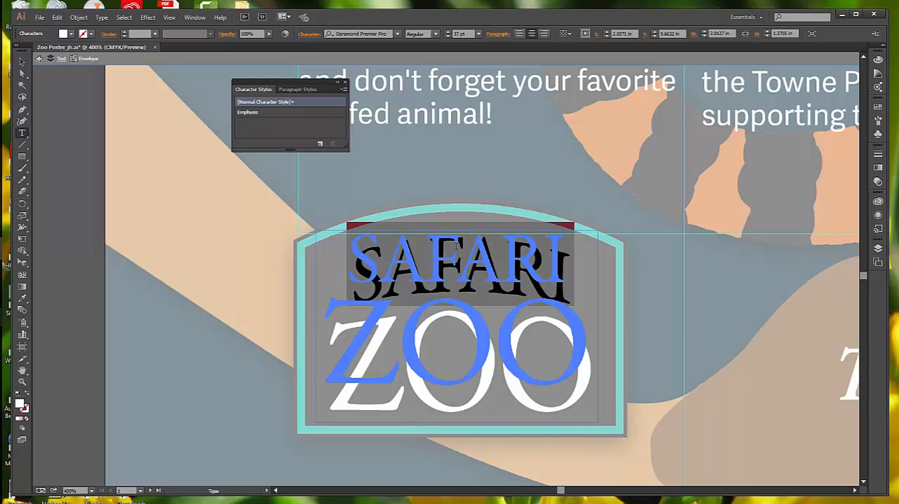
text(ani)
key(BackSpace)
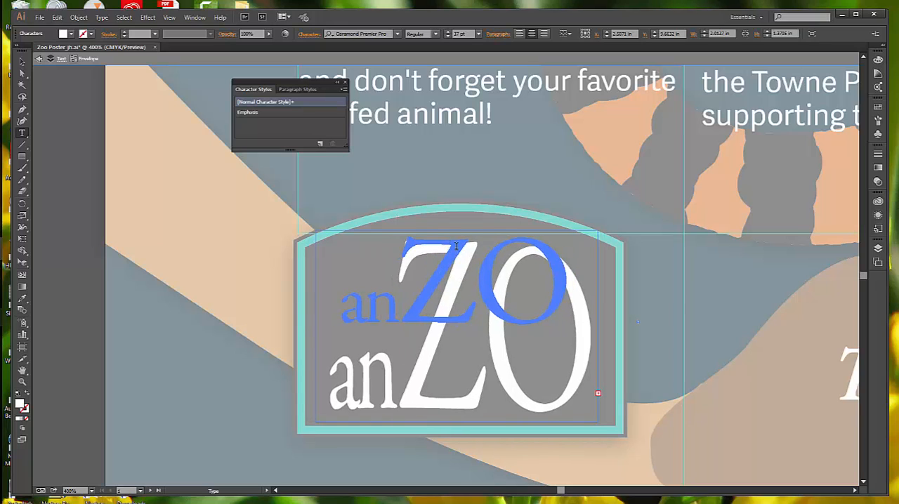
key(BackSpace)
key(BackSpace)
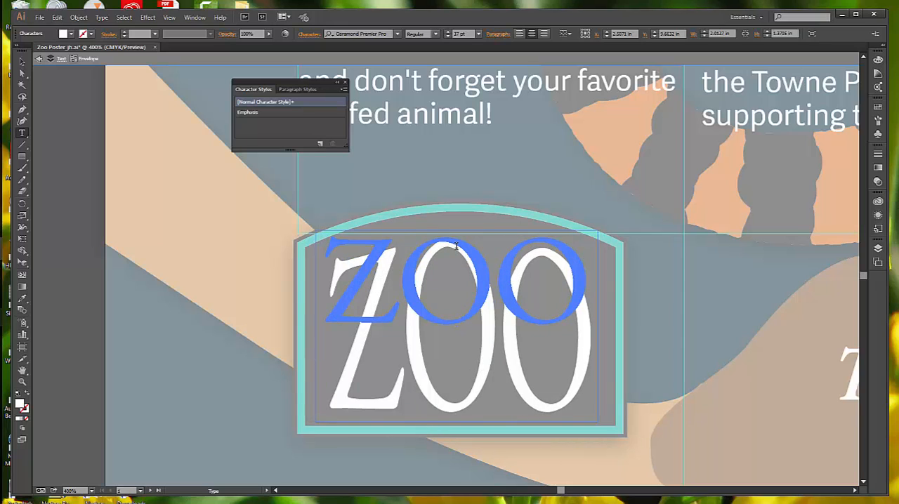
text(animal)
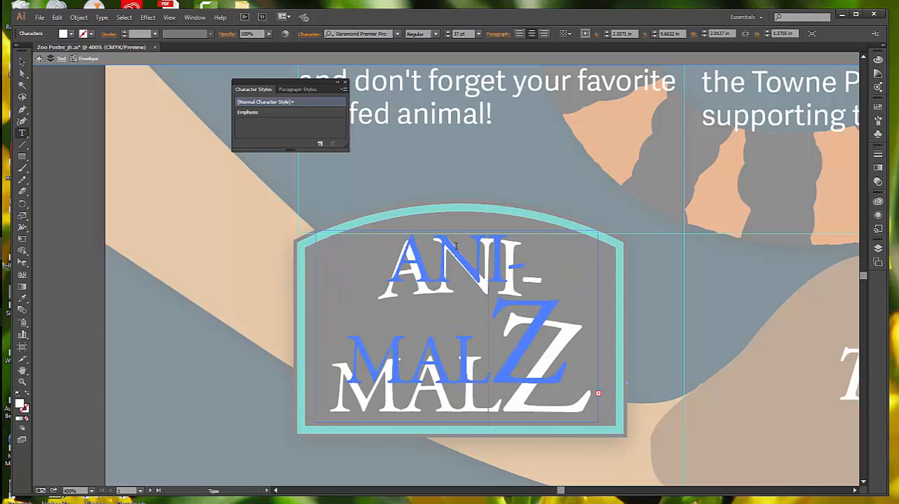
key(Return)
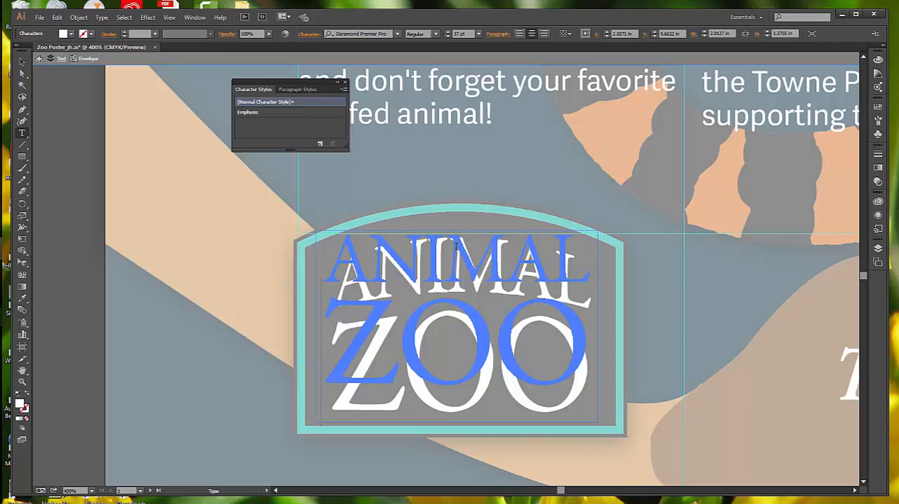
key(BackSpace)
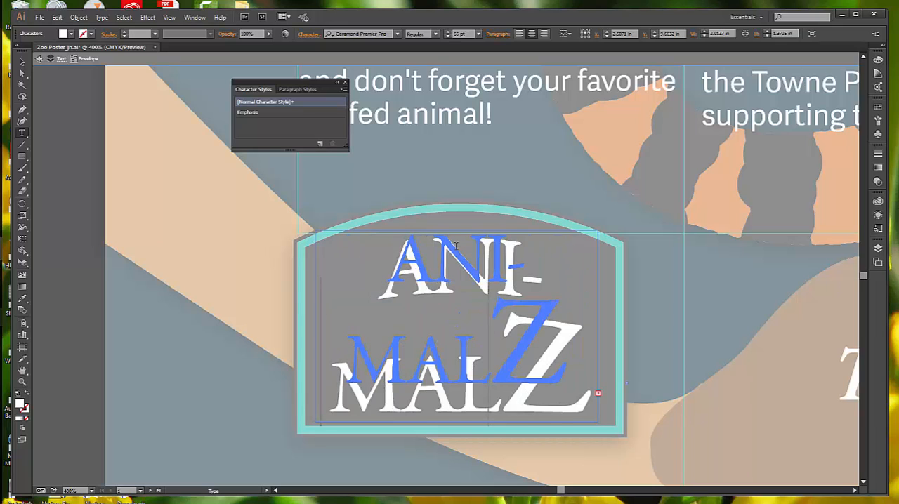
key(ctrl+z)
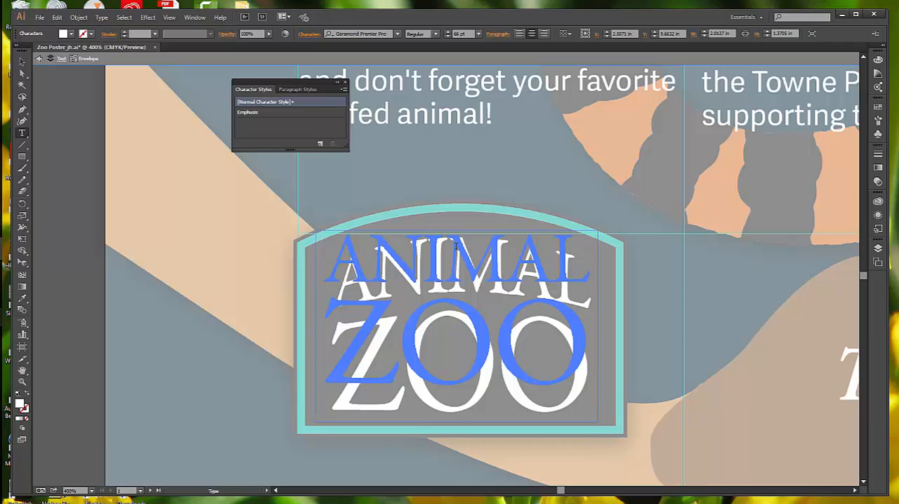
Step: Finish the text editing, select the ANIMAL ZOO text and exit isolation mode completely
click(22, 62)
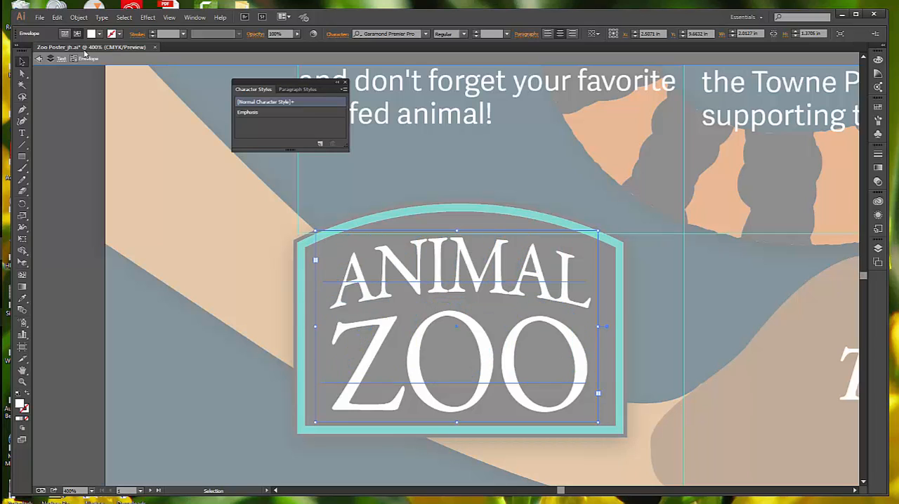
click(39, 59)
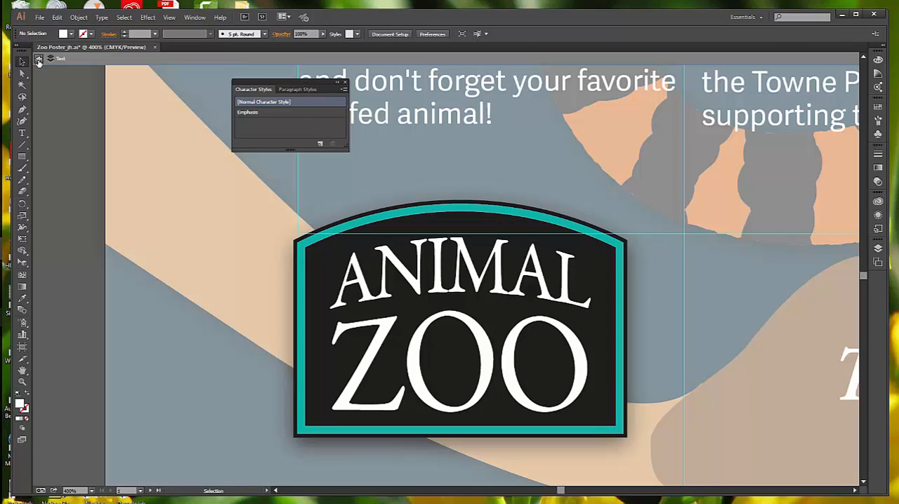
click(453, 258)
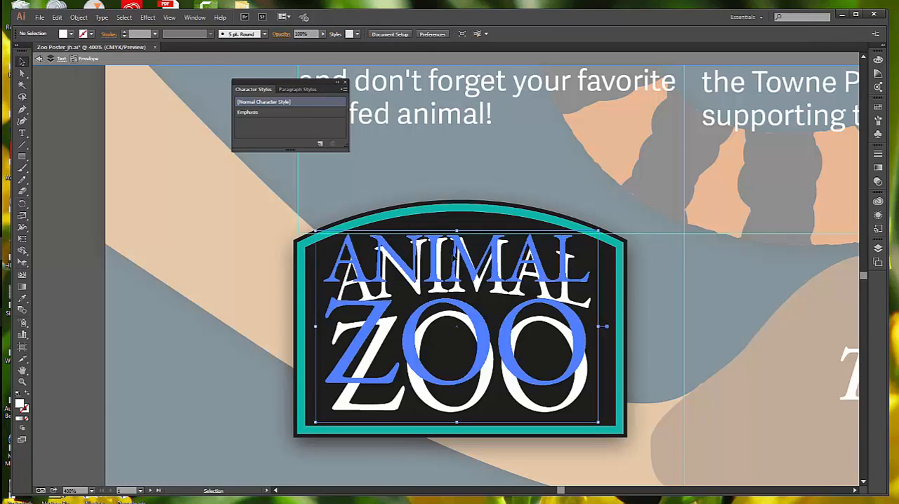
double_click(454, 256)
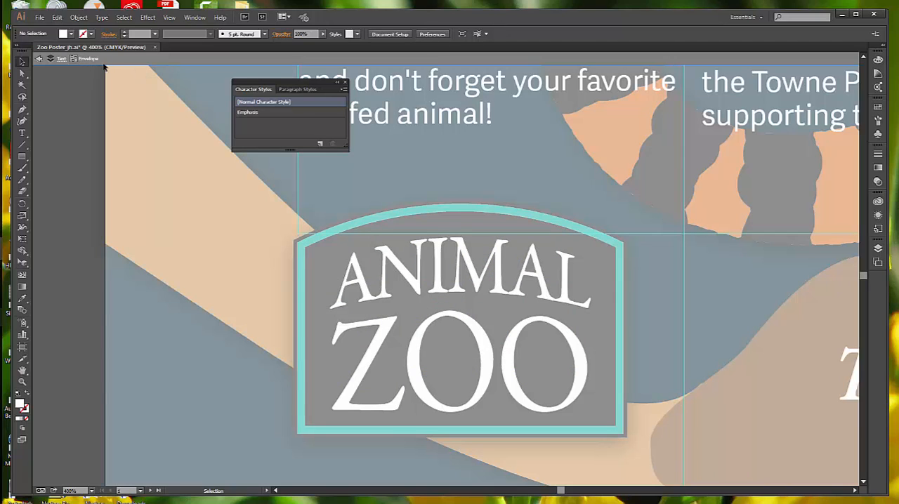
click(39, 59)
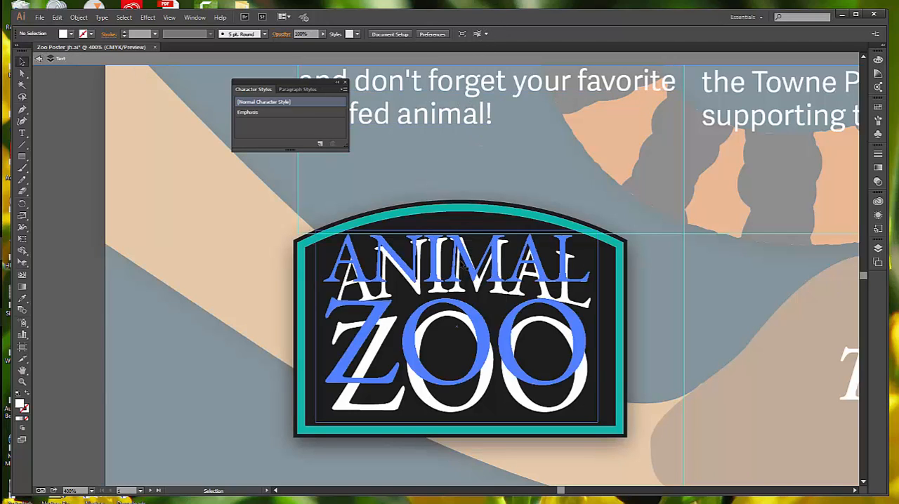
click(463, 264)
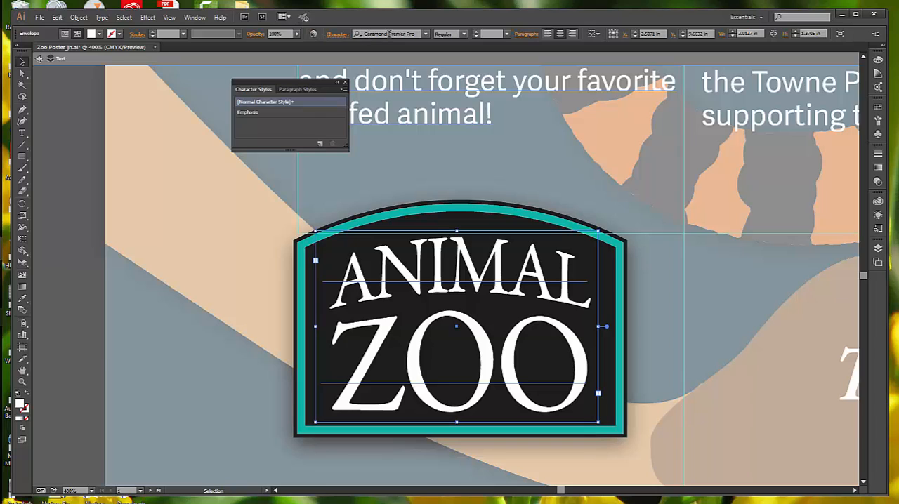
click(840, 36)
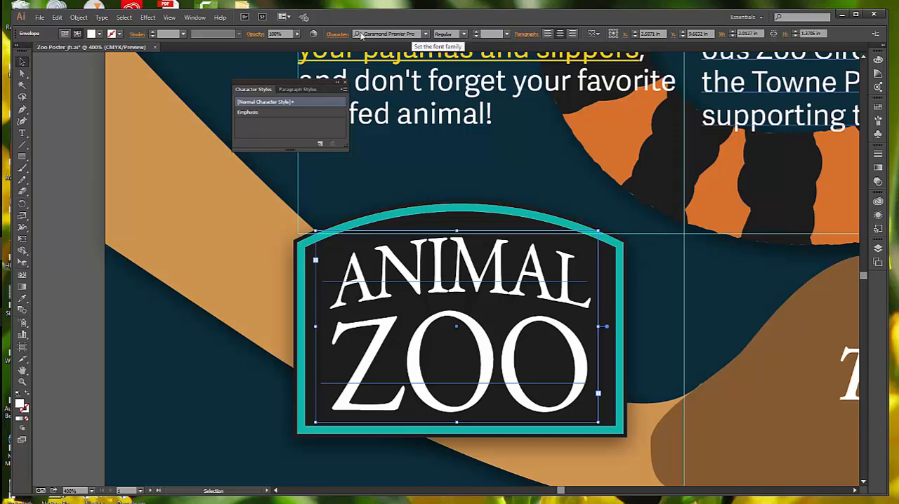
Step: Switch the ANIMAL ZOO object from editing contents to editing its envelope, and set the Arc Upper warp's bend to 28%
drag(492, 334, 500, 279)
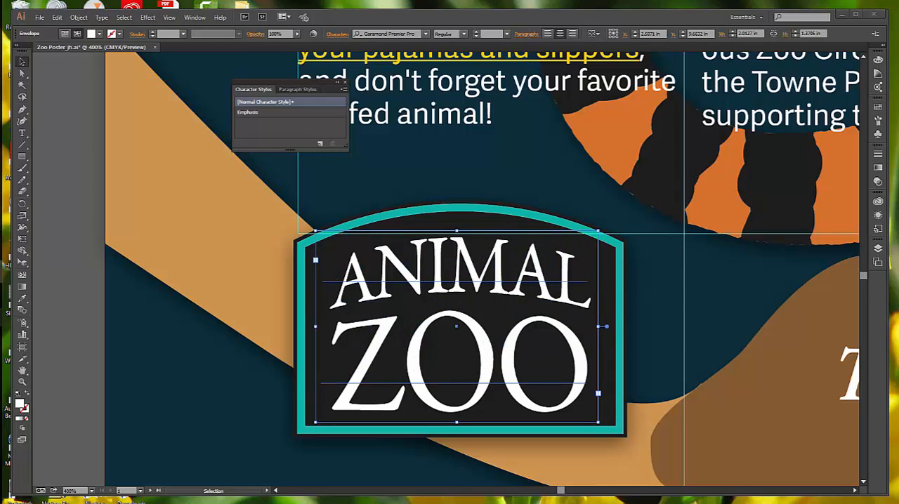
click(64, 34)
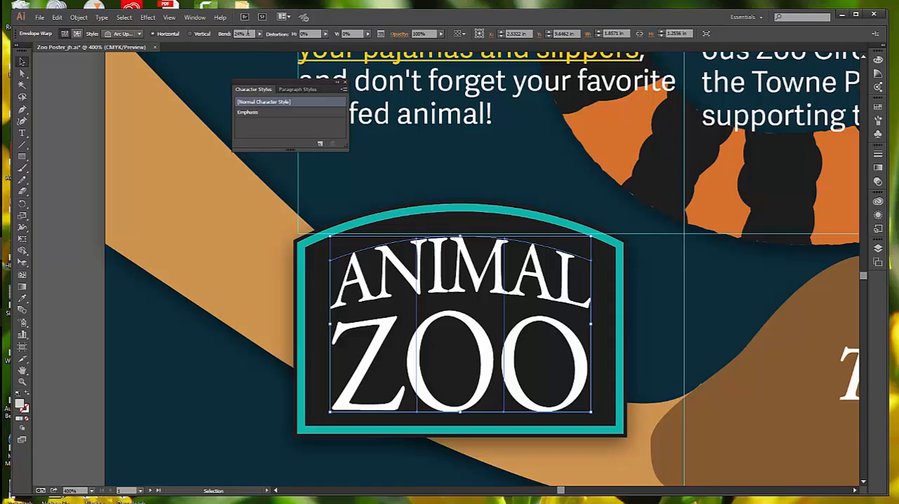
click(140, 34)
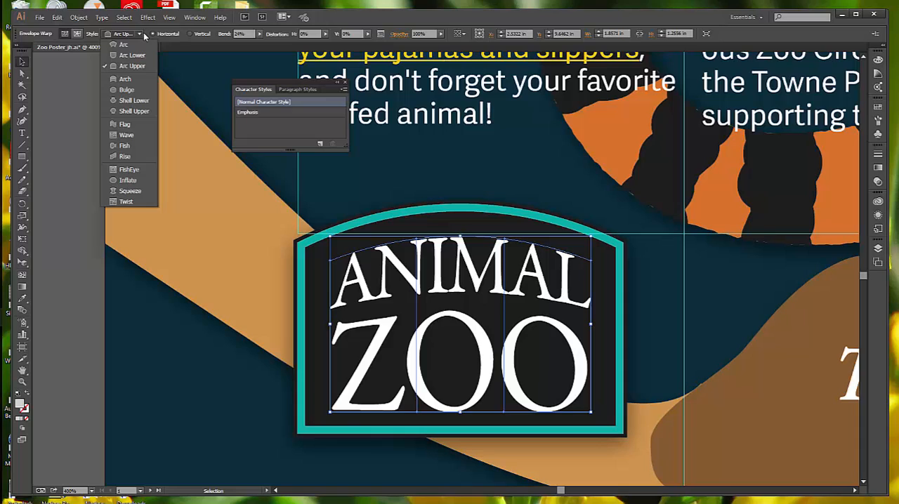
click(259, 35)
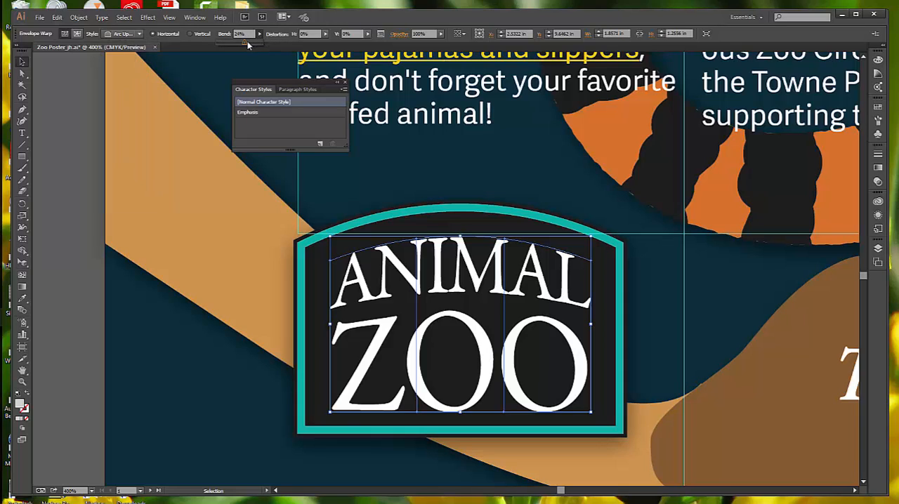
drag(243, 45, 245, 45)
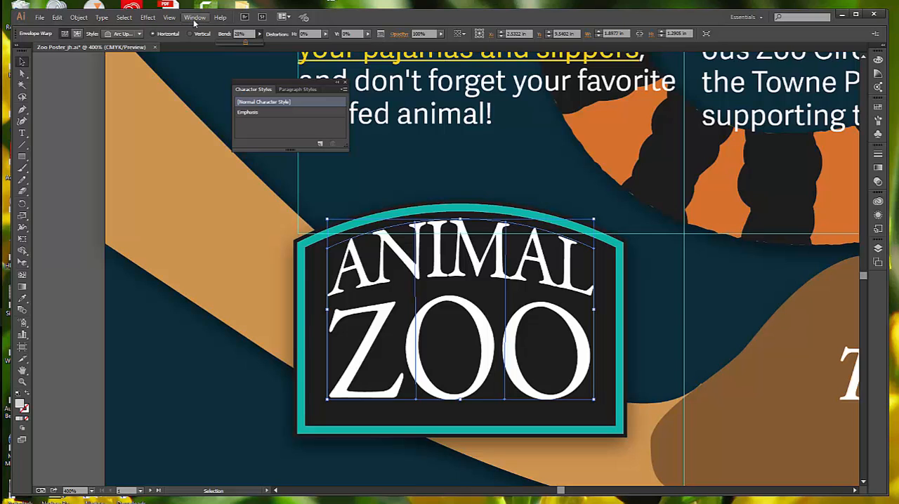
Step: Turn off Smart Guides, enlarge the ANIMAL ZOO lettering to about 2.03 × 1.38 in, and nudge it down and slightly left
click(170, 17)
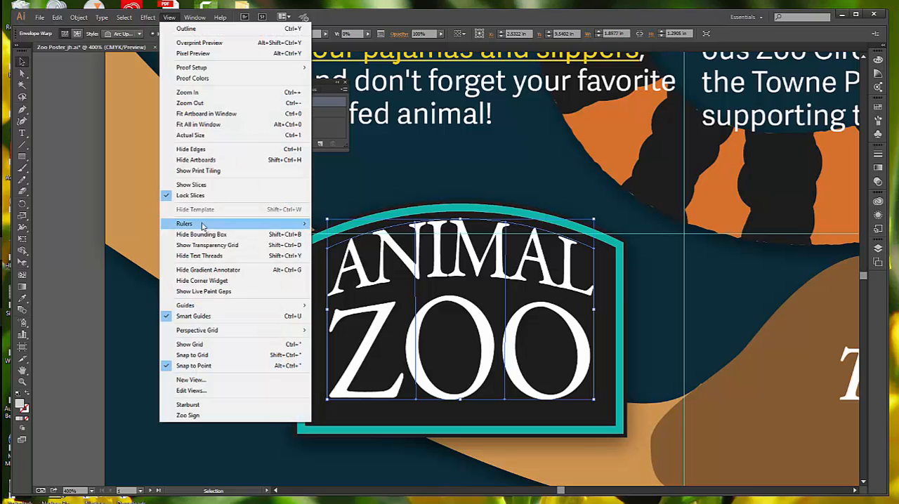
click(201, 316)
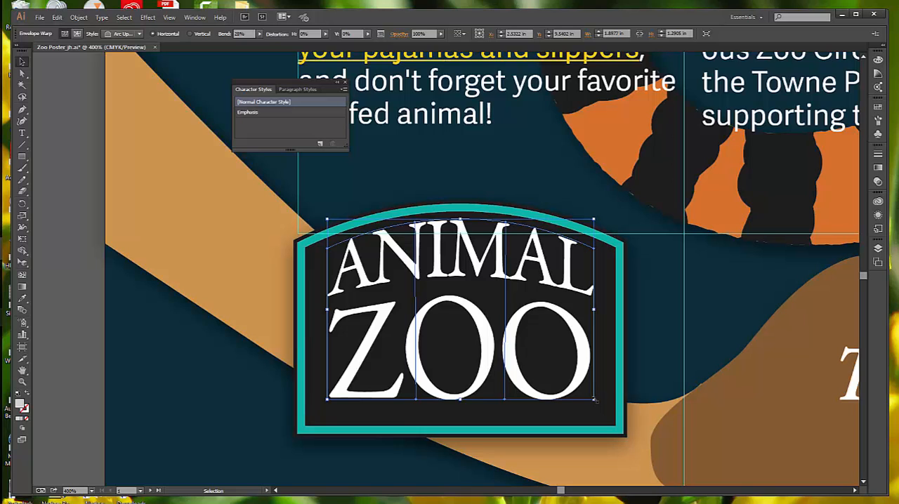
drag(594, 400, 612, 429)
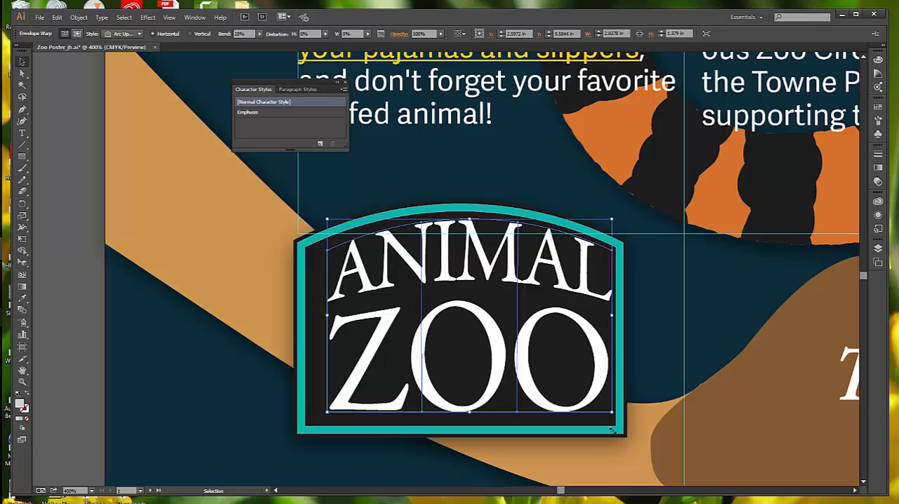
key(Down)
key(Down)
key(Down)
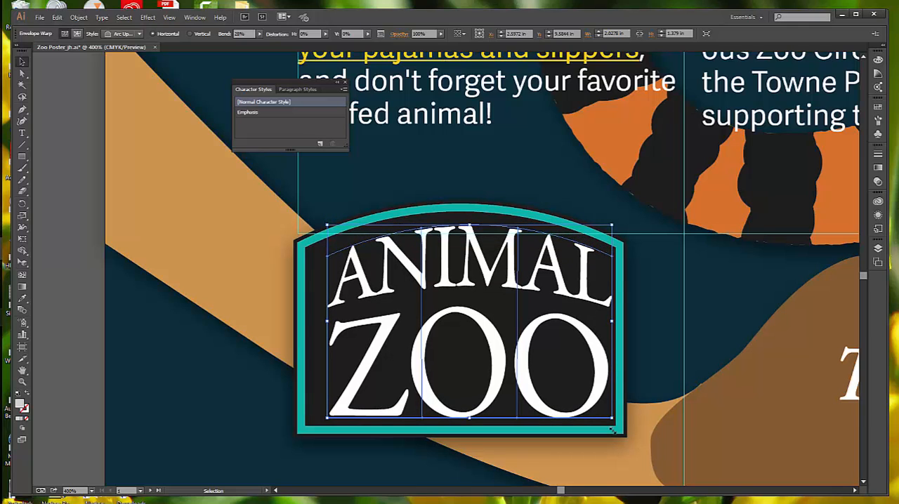
key(Left)
key(Left)
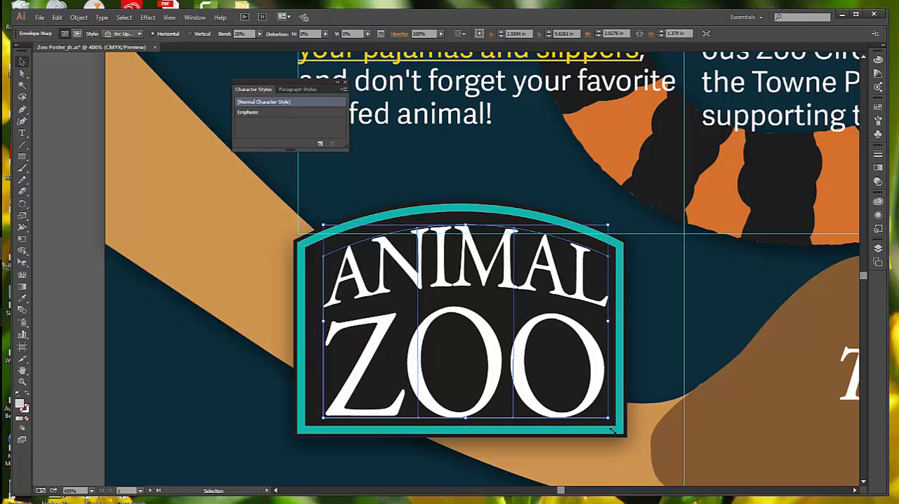
key(Right)
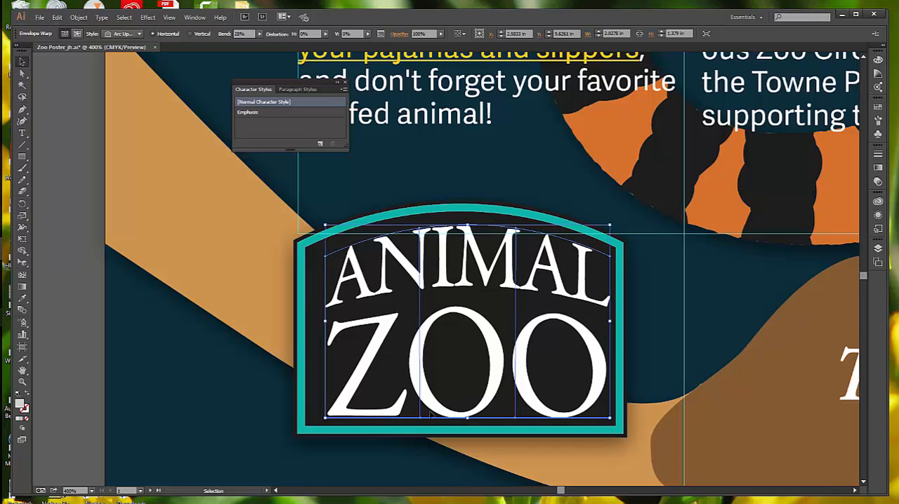
Step: Enlarge the ANIMAL ZOO lettering further to about 2.14 × 1.45 in and nudge it slightly upward within the sign
drag(325, 418, 309, 424)
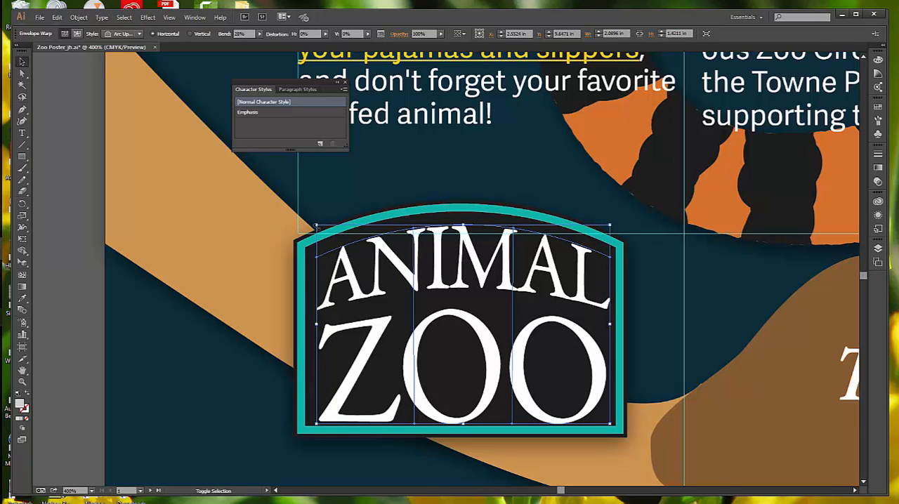
drag(316, 226, 308, 221)
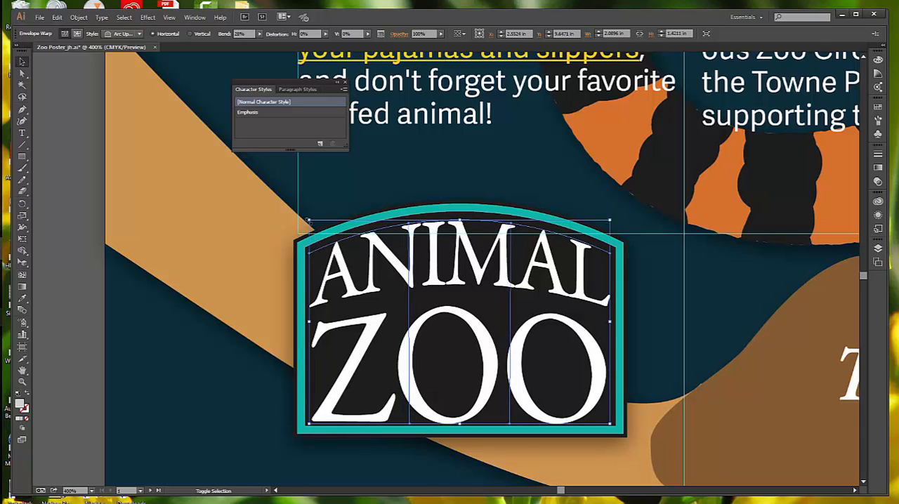
key(Right)
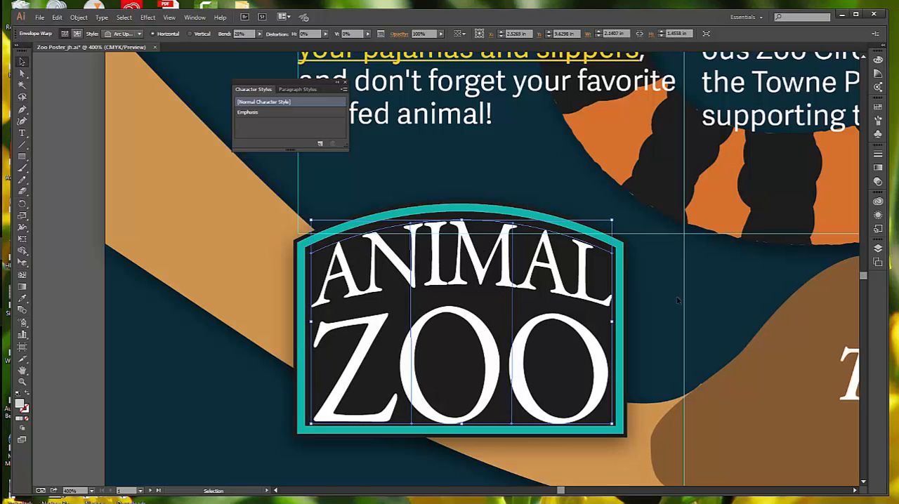
key(Up)
key(Left)
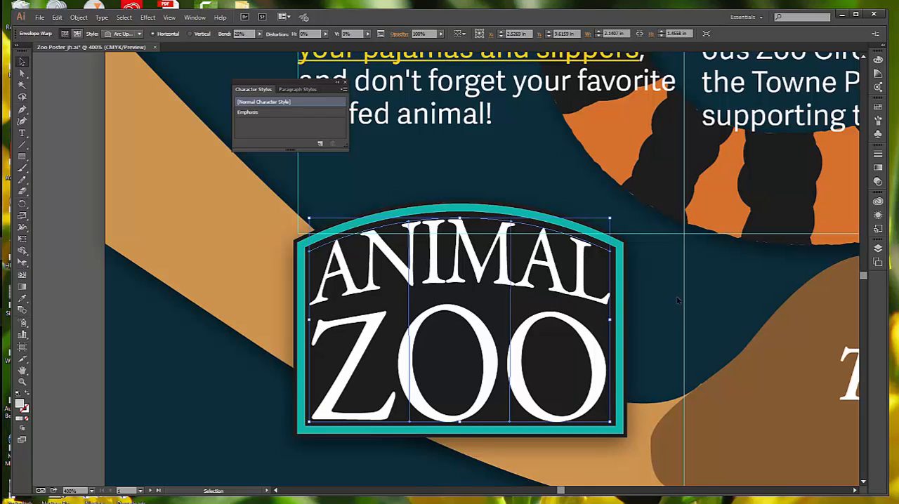
Step: Center the ANIMAL ZOO lettering vertically and horizontally on the sign's inner arched shape, keeping the shape in place, and deselect everything
shift+click(482, 209)
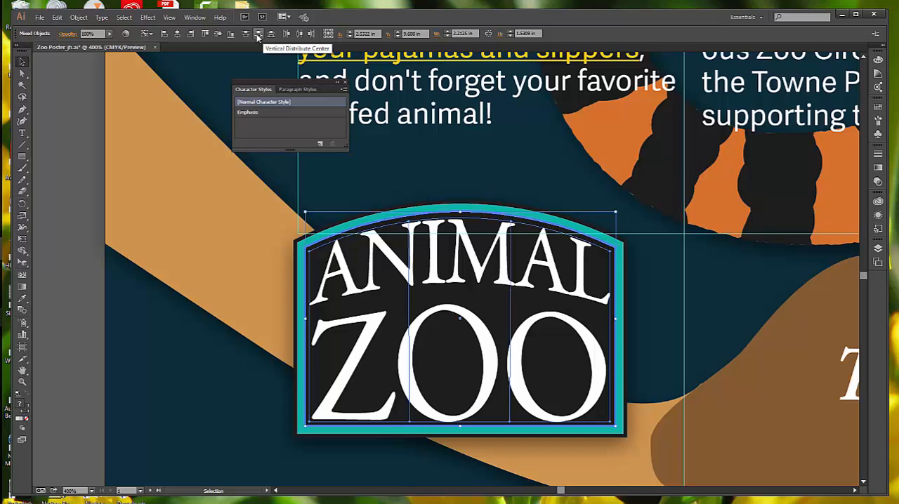
click(217, 35)
click(176, 34)
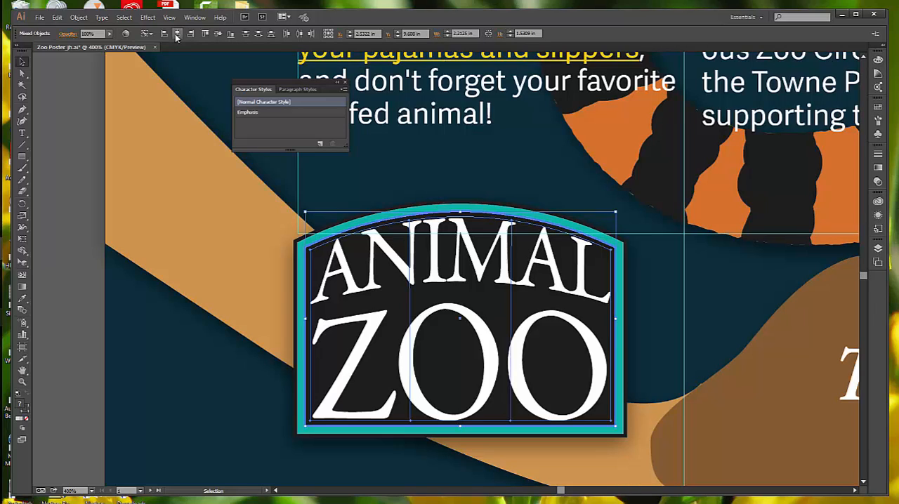
click(166, 160)
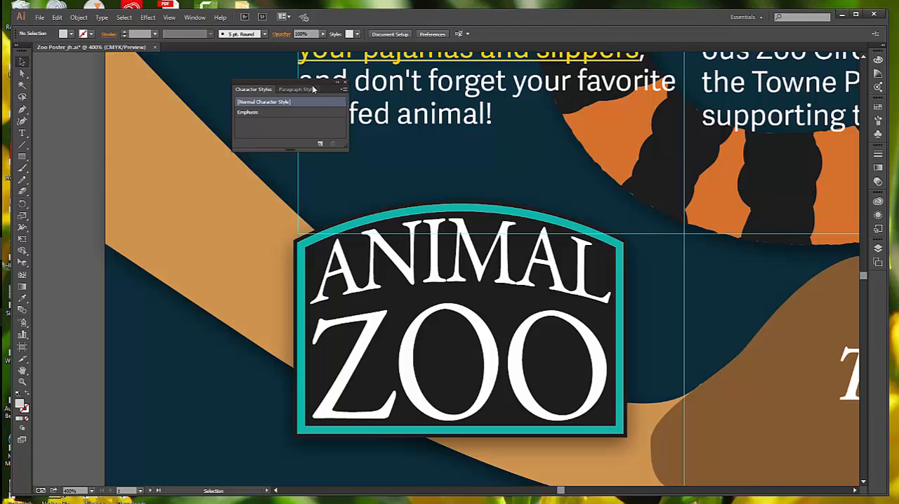
Step: Start path type on the black curved line along the brown tail below Zoo Tales and apply [Normal Paragraph Style]
drag(309, 85, 117, 66)
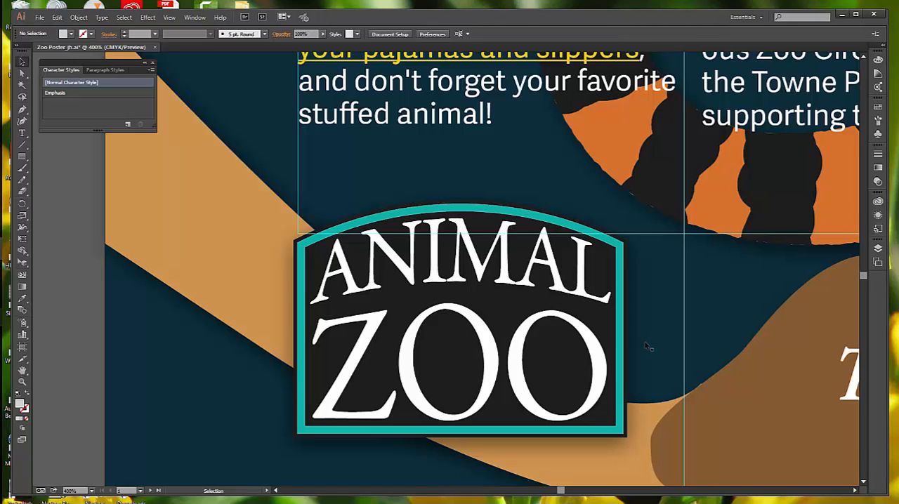
click(169, 17)
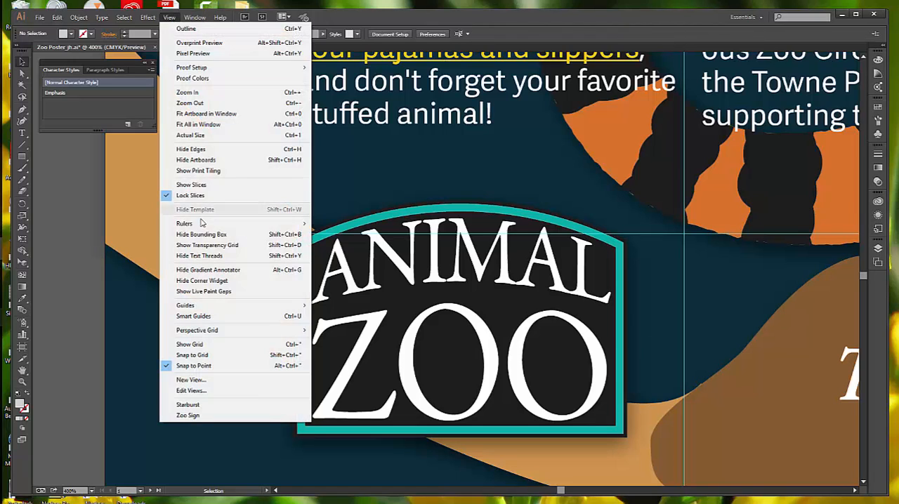
click(202, 125)
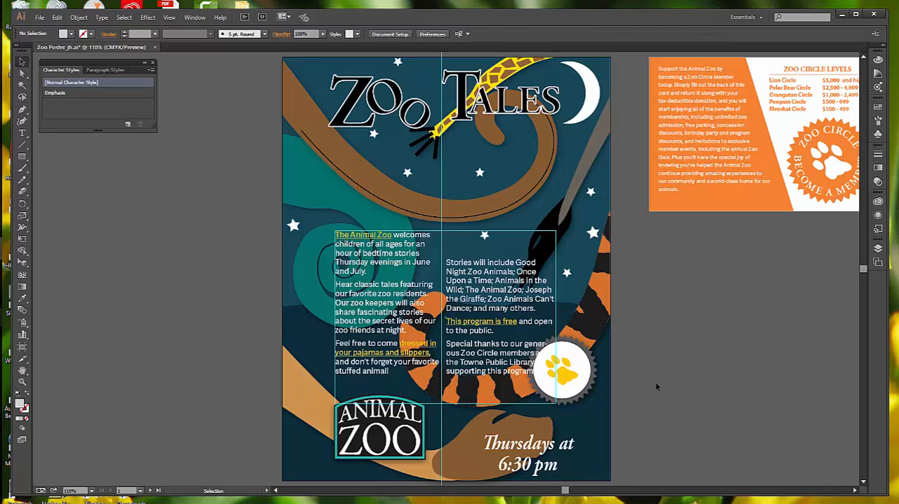
click(416, 214)
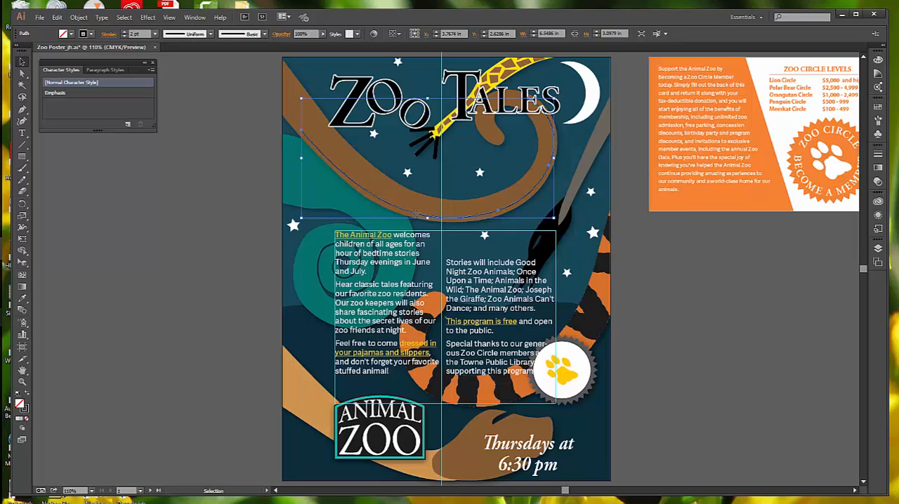
click(22, 134)
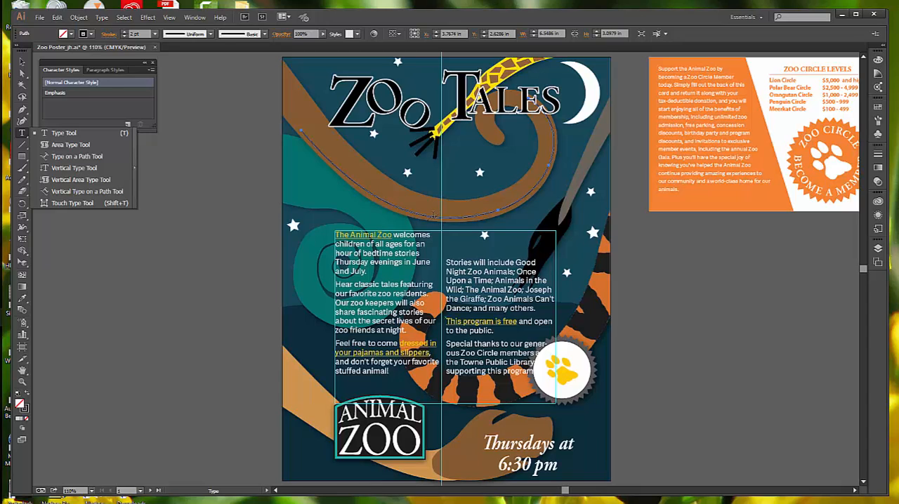
click(395, 205)
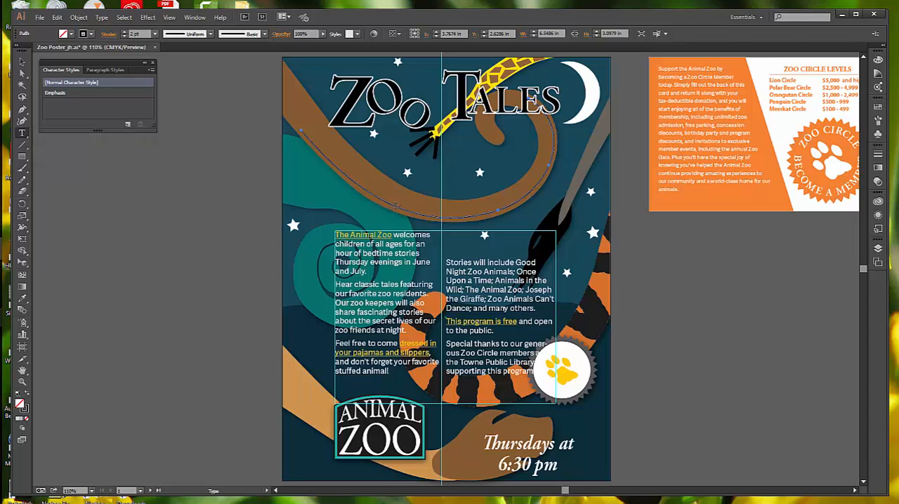
click(396, 206)
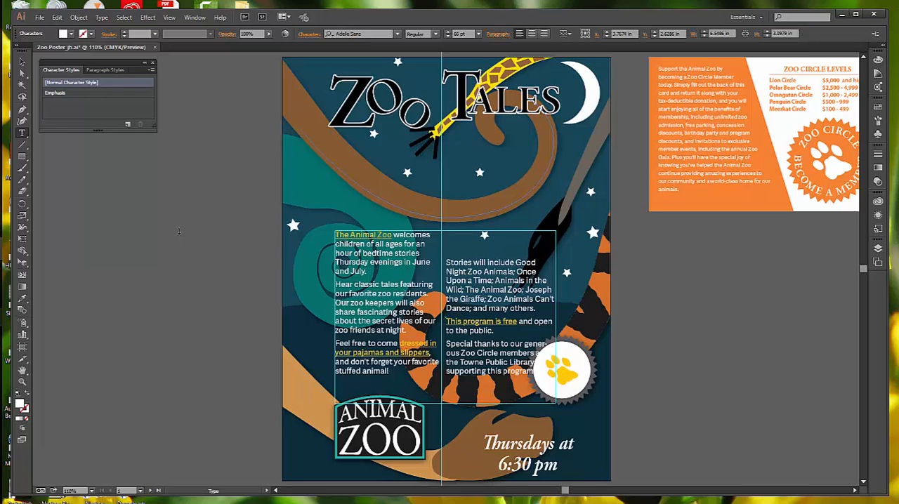
click(107, 71)
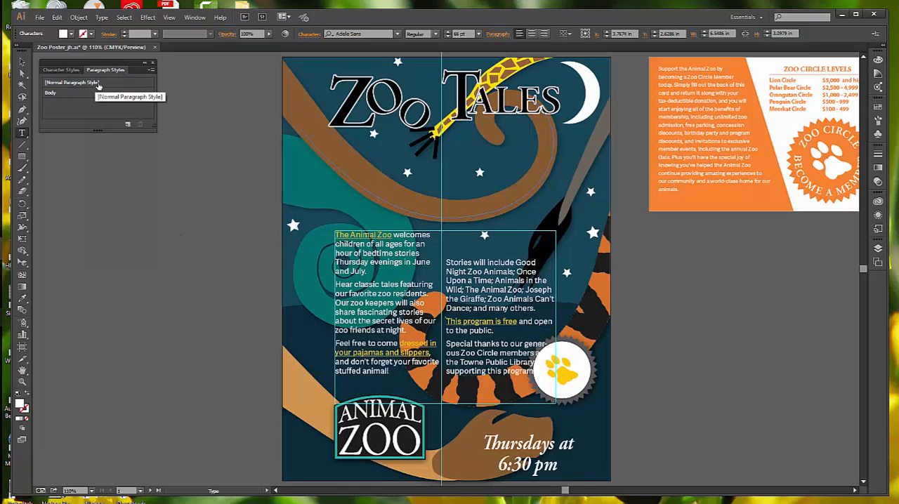
click(99, 83)
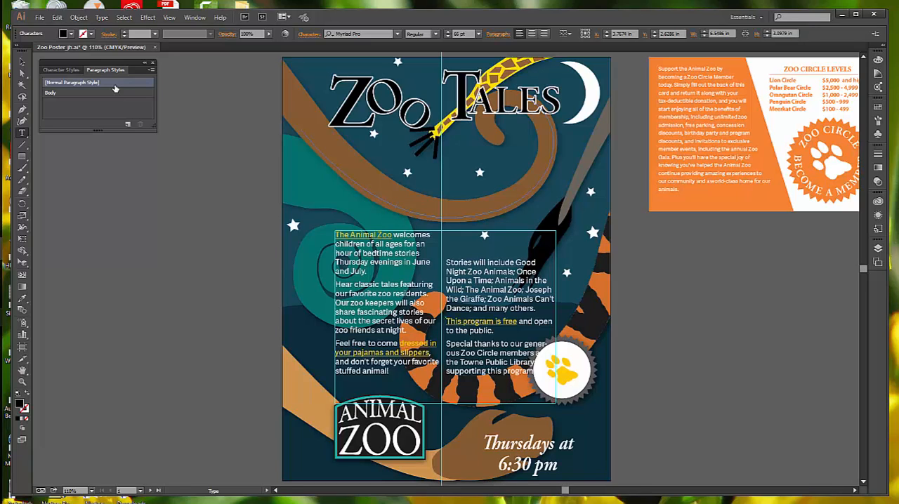
Step: Enter "Bedtime Stories With Your Wildest Friends" as text along the curved path
text(beh your)
key(BackSpace)
key(BackSpace)
key(BackSpace)
key(BackSpace)
key(BackSpace)
key(BackSpace)
key(BackSpace)
key(BackSpace)
key(BackSpace)
key(BackSpace)
key(BackSpace)
key(BackSpace)
key(BackSpace)
key(BackSpace)
key(BackSpace)
key(BackSpace)
key(BackSpace)
key(BackSpace)
key(BackSpace)
text(with)
text(Your)
Step: Select the whole line of path text and copy the formatting of the "Thursdays at 6:30 pm" text onto it with the Eyedropper
triple_click(474, 212)
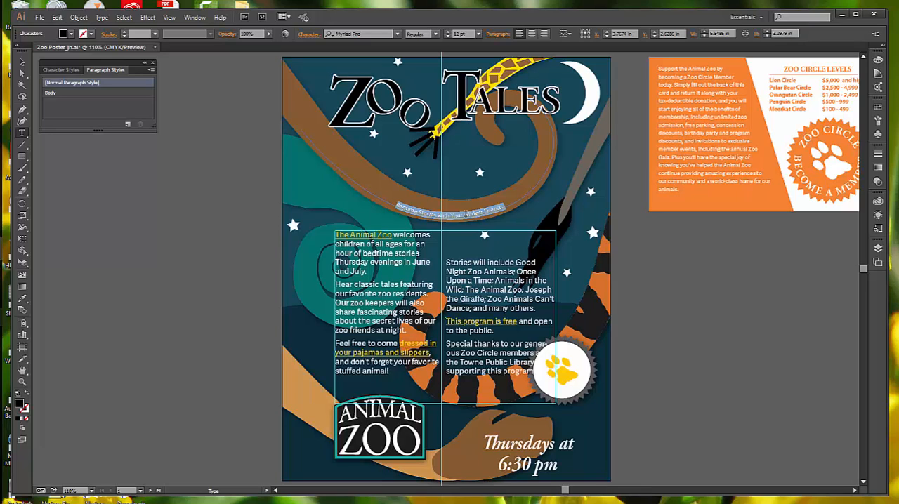
click(22, 168)
click(27, 189)
click(23, 300)
click(23, 299)
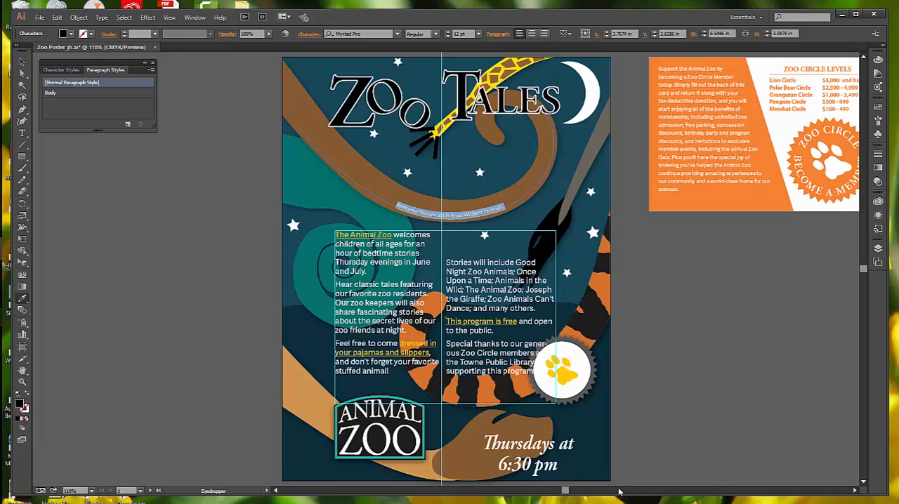
click(526, 440)
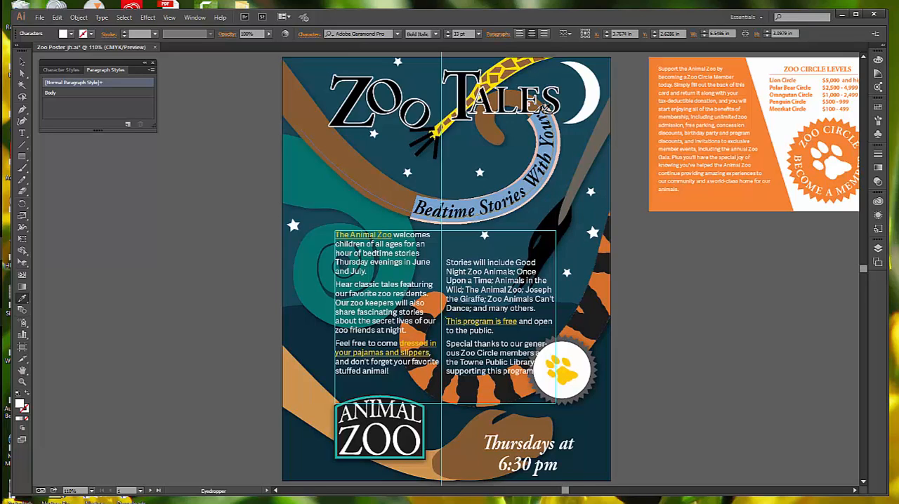
Step: Set the selected path text's vertical scale to 100% and align its paragraph to the left
click(309, 36)
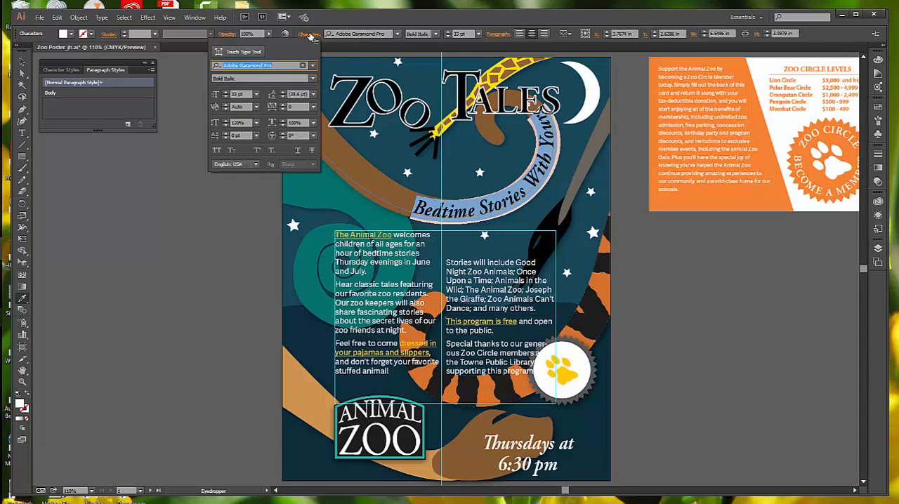
click(257, 123)
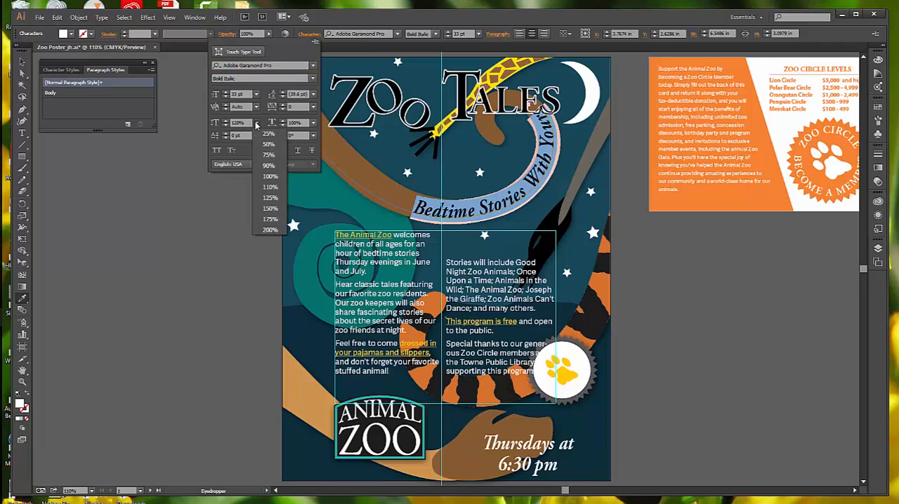
click(270, 177)
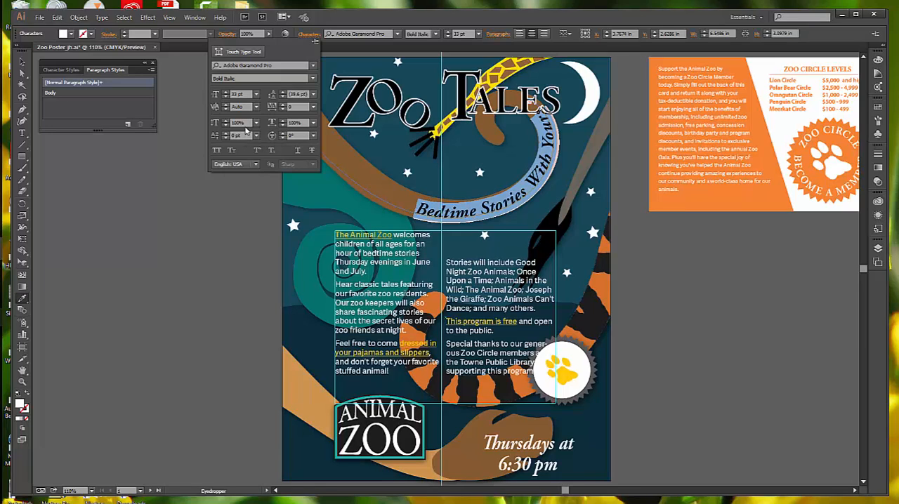
click(520, 35)
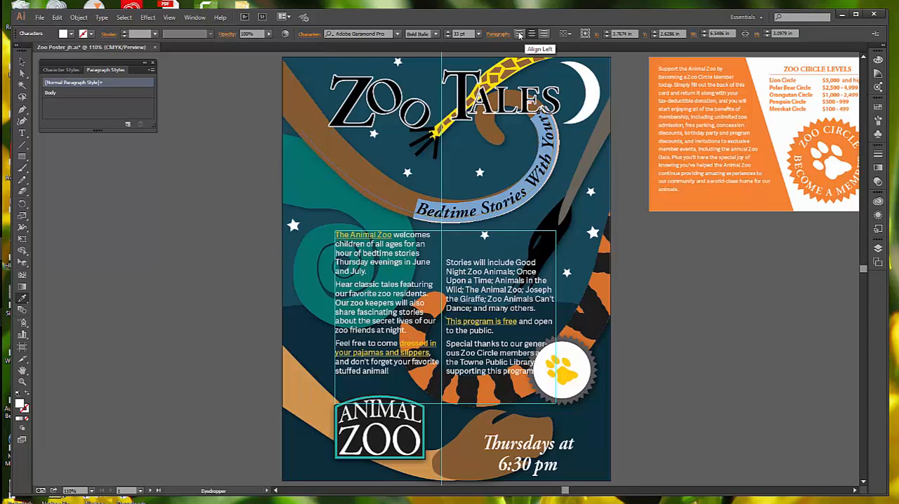
click(519, 36)
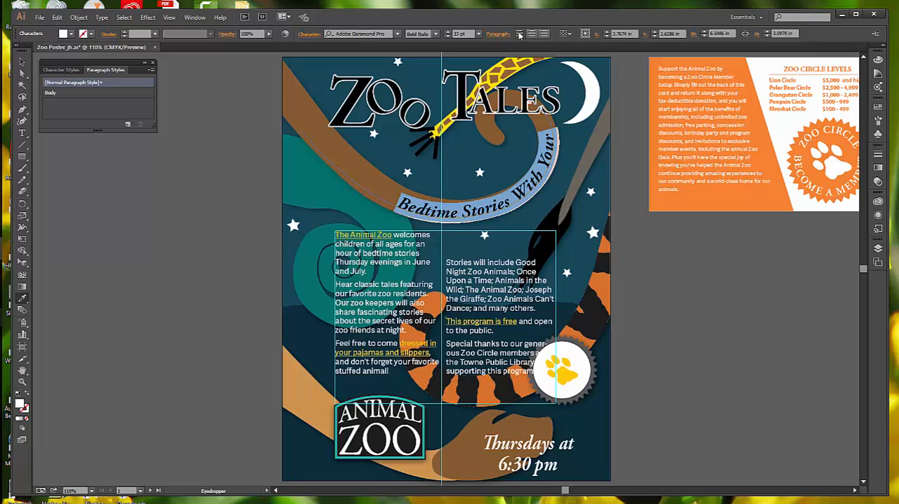
Step: Move the start bracket of the Bedtime Stories path text up along the curve toward the path's beginning to give the text more room
click(21, 64)
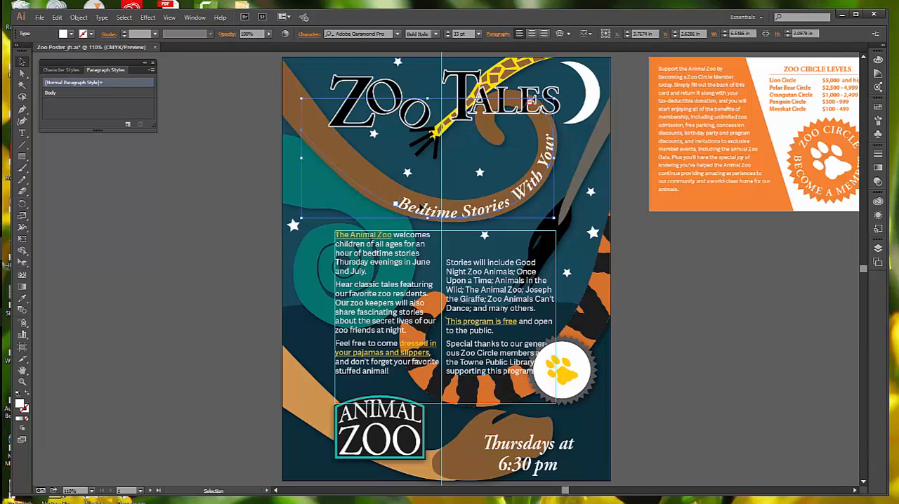
key(ctrl+equal)
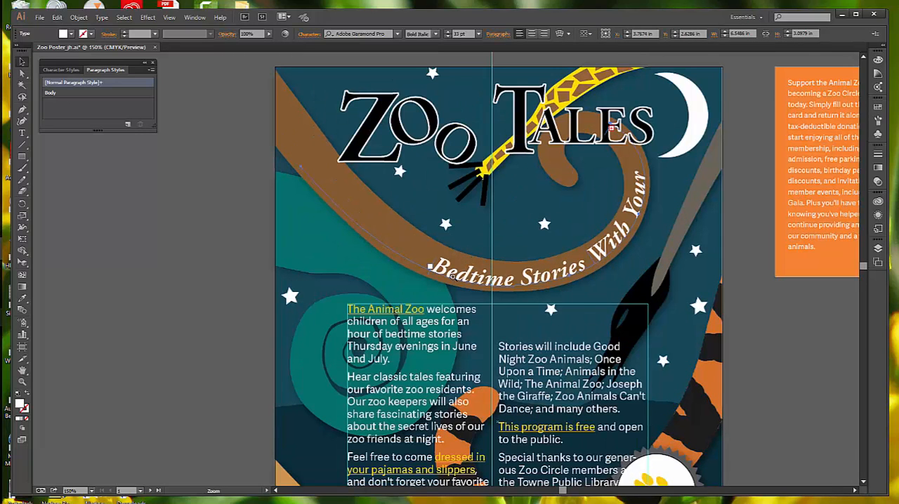
key(ctrl+equal)
key(ctrl+equal)
key(ctrl+equal)
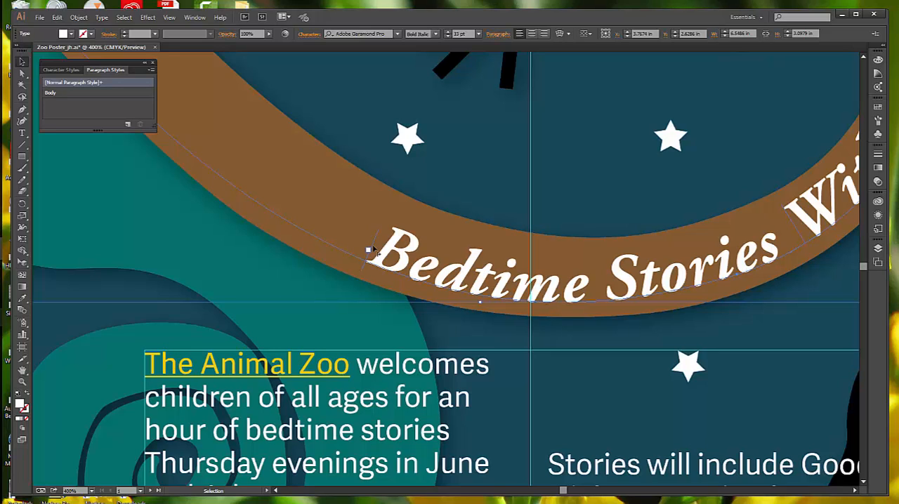
drag(372, 250, 222, 106)
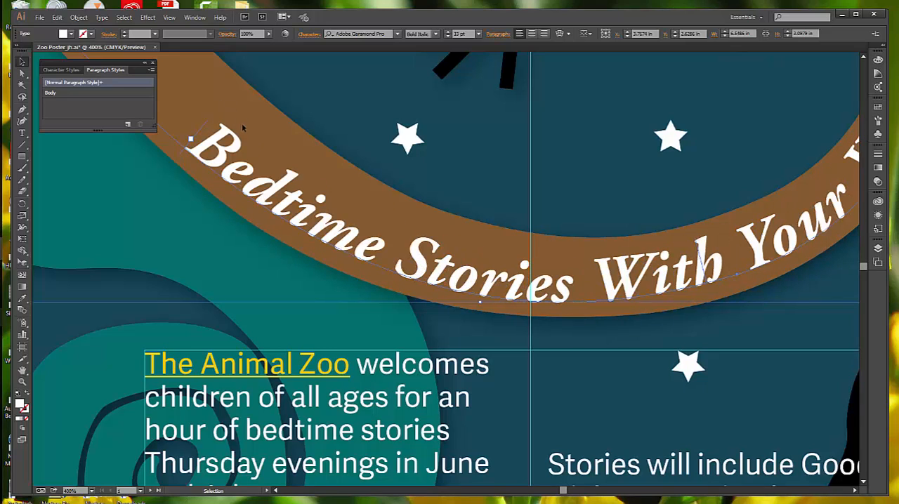
Step: Slide the start bracket of the Bedtime Stories text to the very beginning of its path so the full tagline fits along the tail
ctrl+alt+click(278, 144)
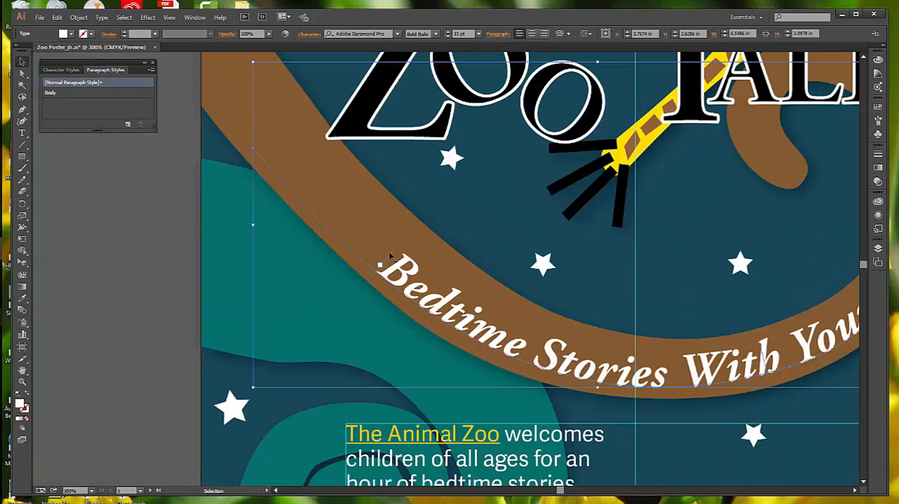
drag(382, 260, 283, 132)
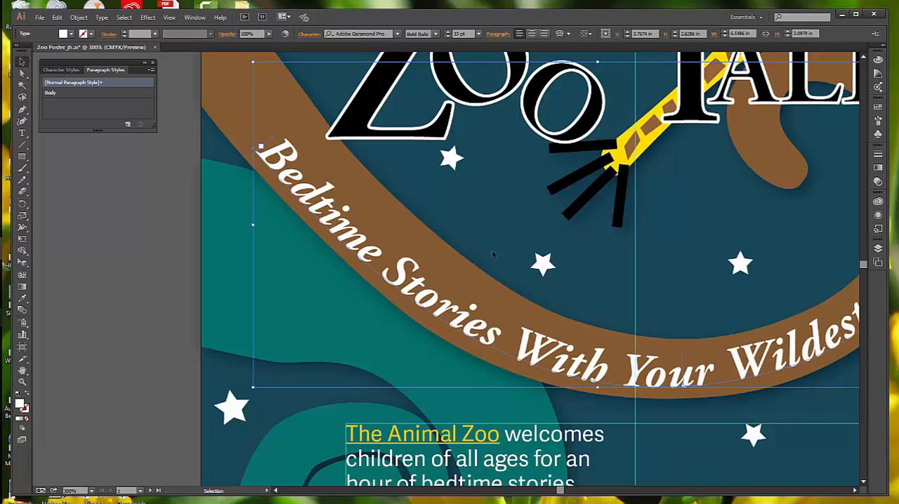
key(ctrl+minus)
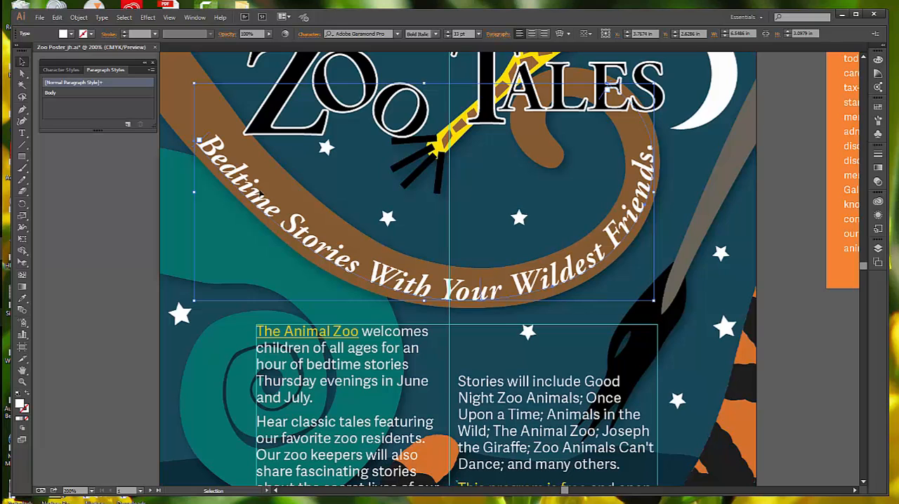
Step: Deselect the tagline and save the zoo poster document under its current name
click(167, 202)
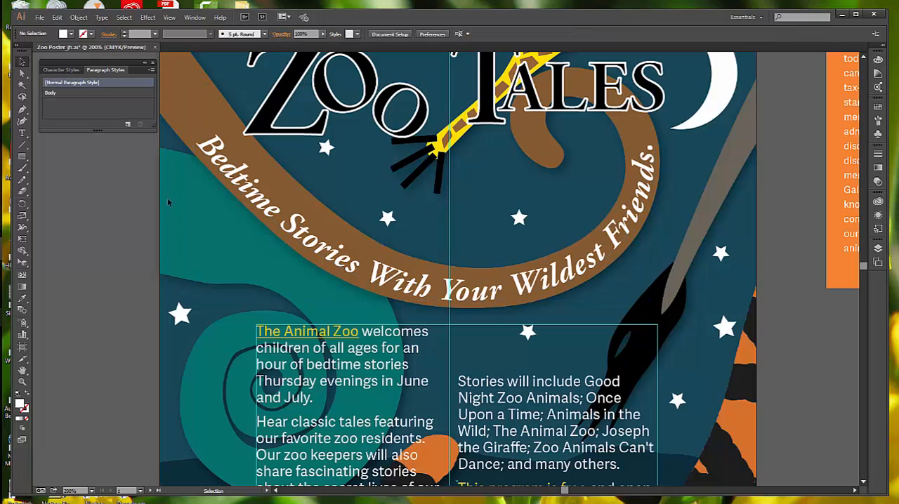
click(40, 16)
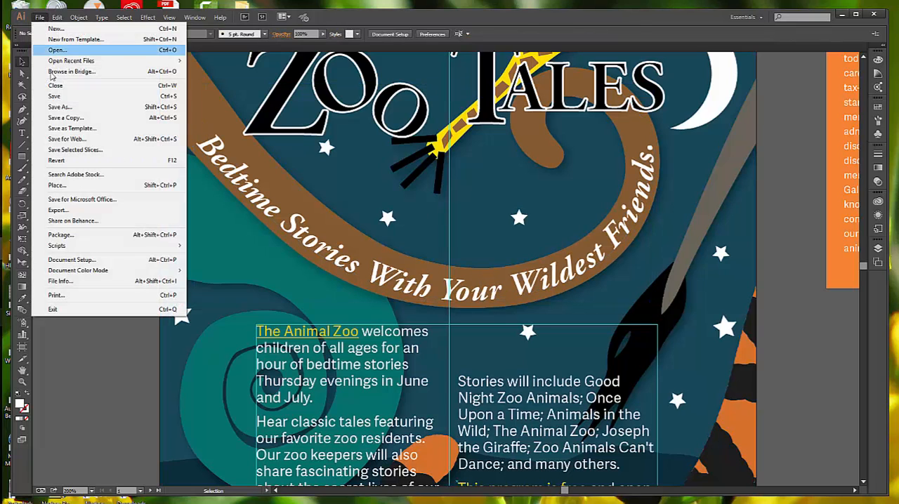
click(58, 98)
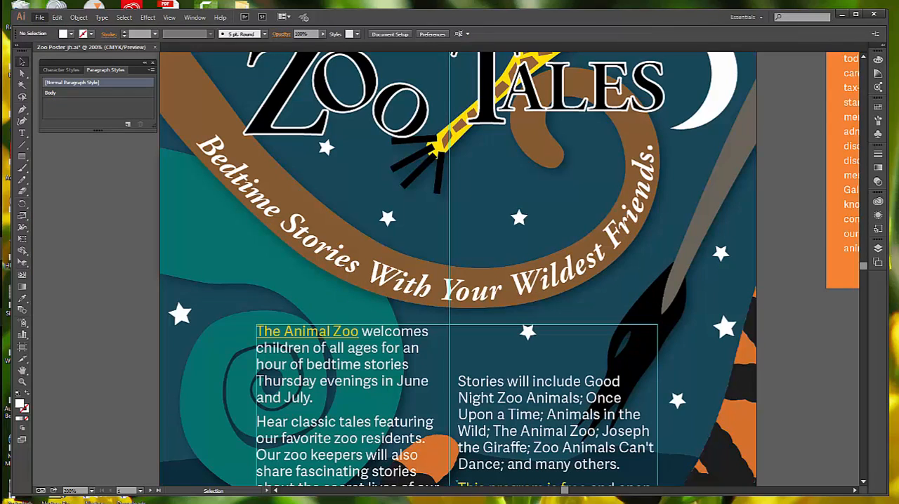